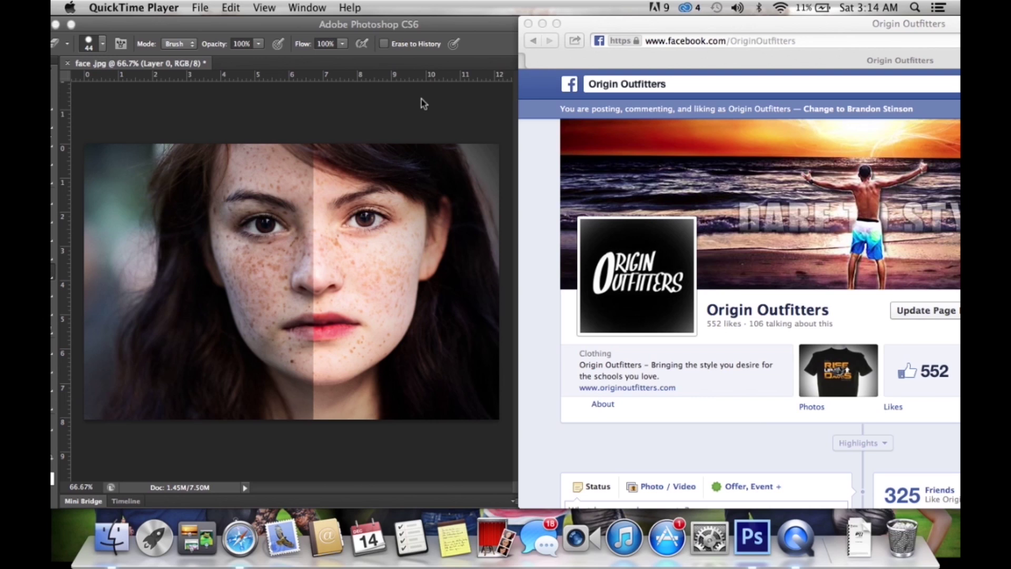
# - Bring the Safari Facebook page window forward and drag it left over the portrait
pyautogui.click(655, 24)
pyautogui.moveTo(655, 24); pyautogui.dragTo(241, 9)
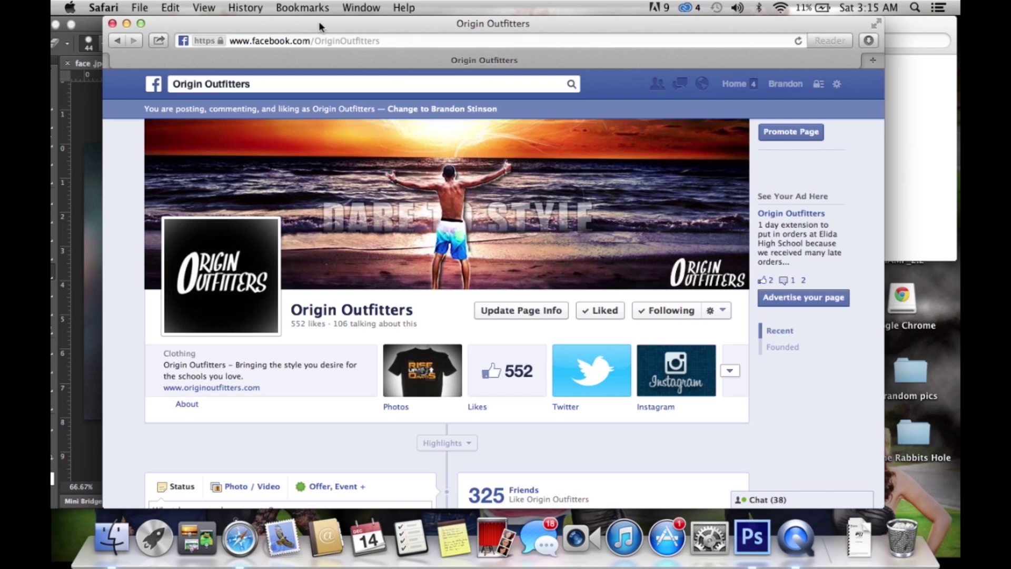
# - Drag the Safari window to the right so the Photoshop portrait is uncovered
pyautogui.moveTo(318, 21); pyautogui.dragTo(758, 21)
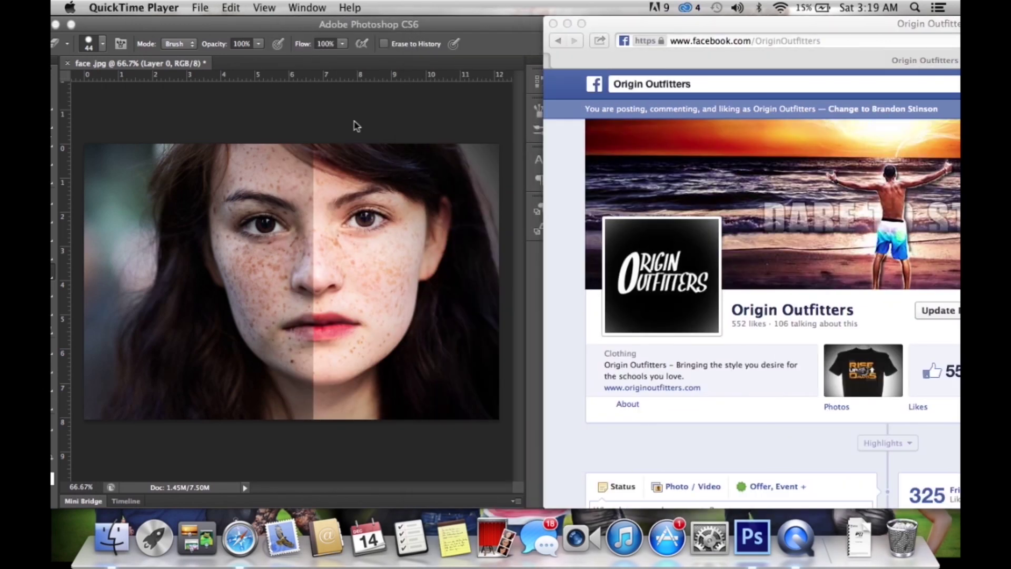
# - Minimize Safari and reposition the Photoshop window slightly to the right
pyautogui.click(567, 23)
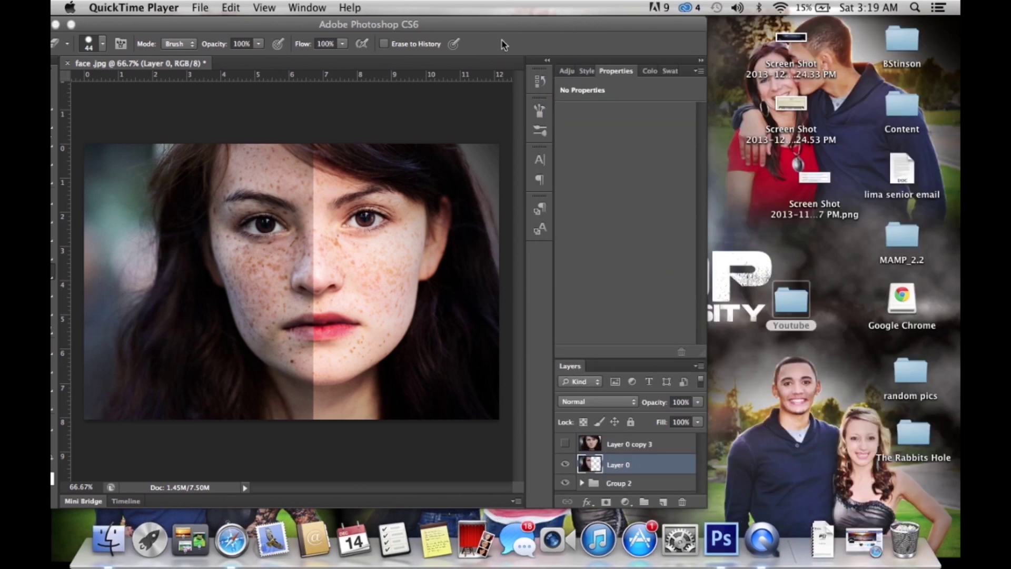
pyautogui.click(482, 32)
pyautogui.moveTo(534, 22); pyautogui.dragTo(672, 30)
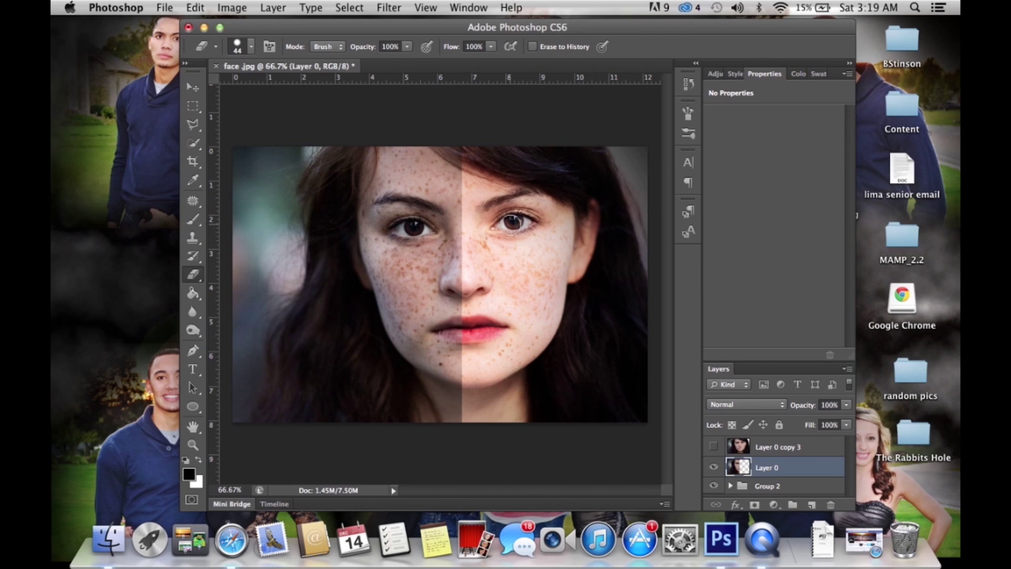
pyautogui.moveTo(605, 24); pyautogui.dragTo(599, 21)
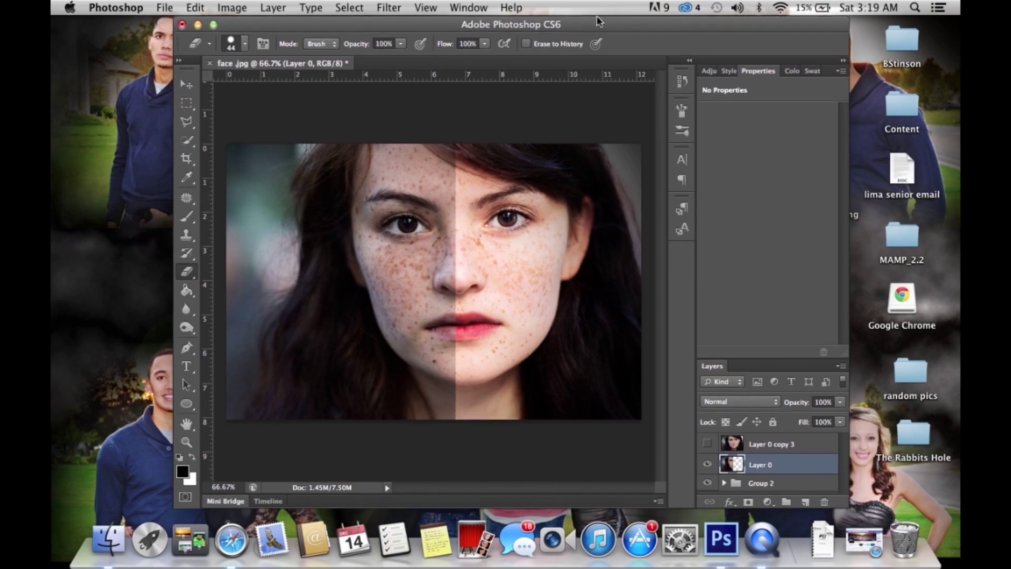
# - Hide Layer 0 and Group 2, show Layer 0 copy 3, and delete Layer 0
pyautogui.click(708, 465)
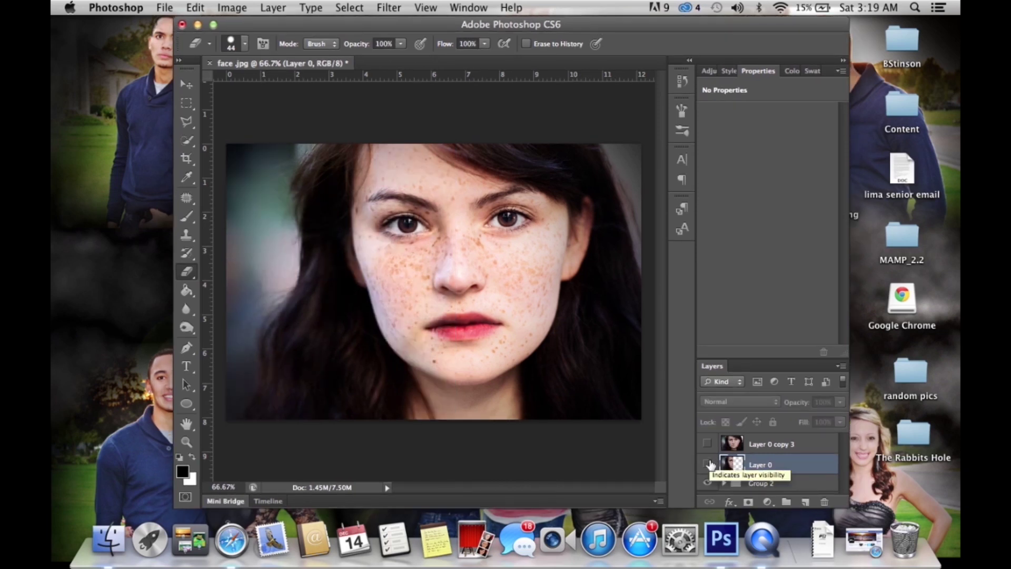
pyautogui.click(708, 464)
pyautogui.click(708, 483)
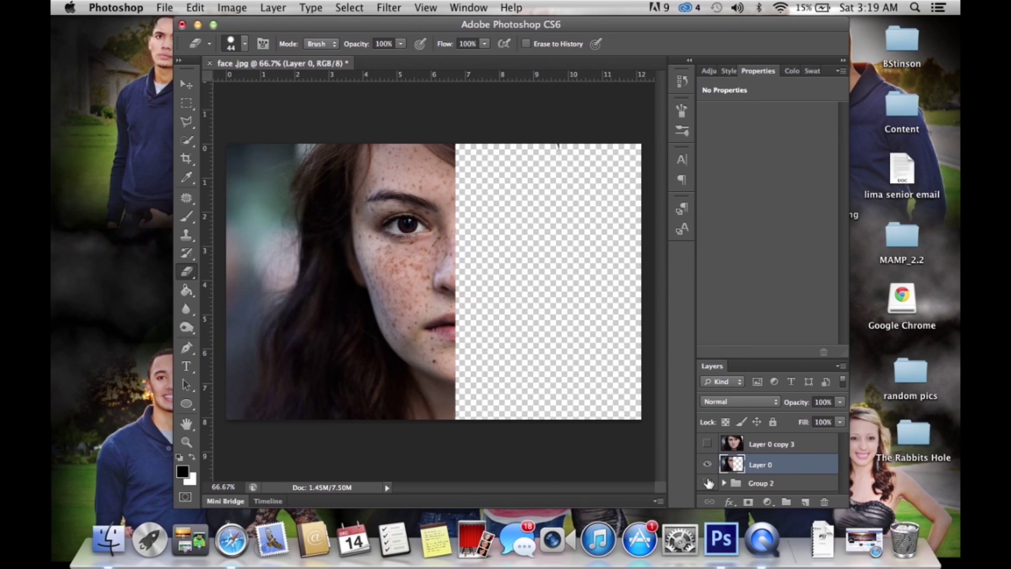
pyautogui.click(707, 444)
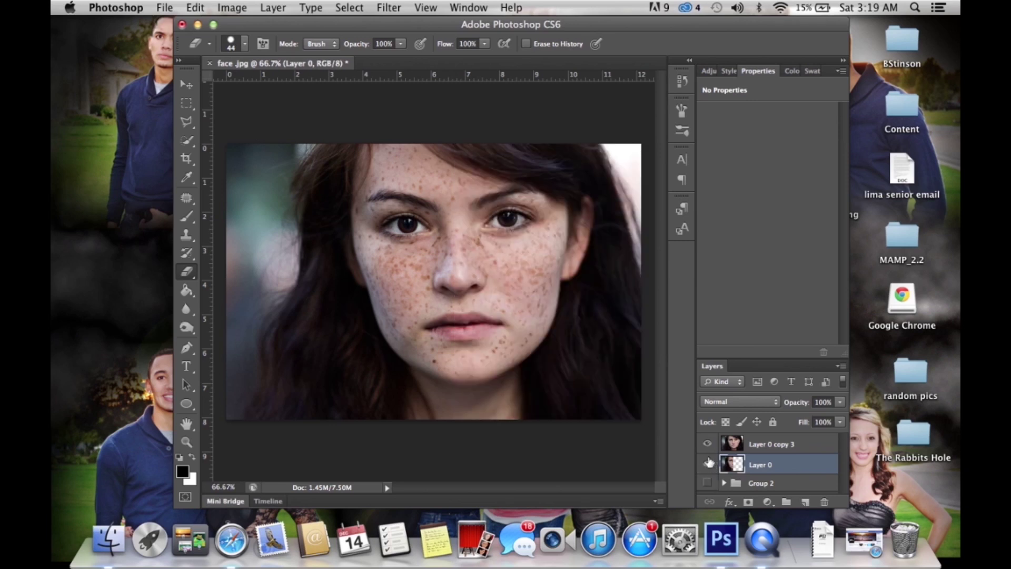
pyautogui.click(709, 463)
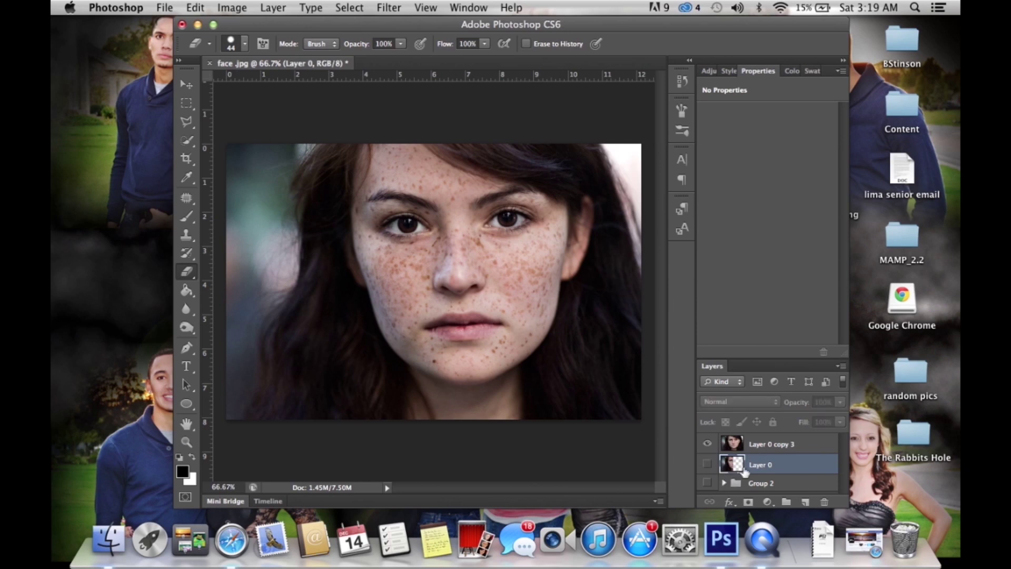
pyautogui.press('BackSpace')
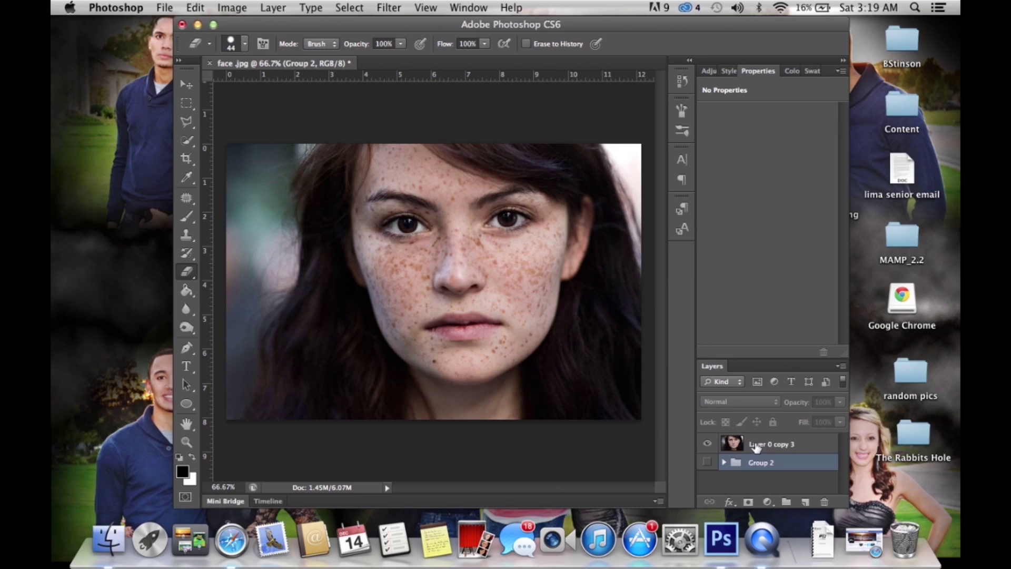
# - Duplicate Layer 0 copy 3 to create Layer 0 copy 4 above it
pyautogui.moveTo(754, 447); pyautogui.dragTo(805, 501)
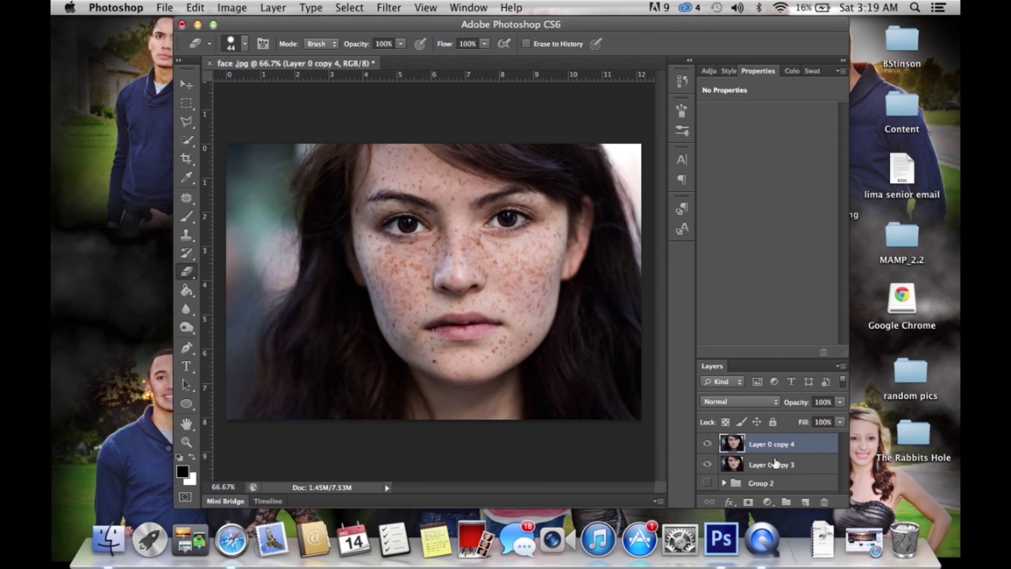
# - Open Shadows/Highlights and set Shadows to amount 45%, tonal width 59%, radius 152 px
pyautogui.click(231, 9)
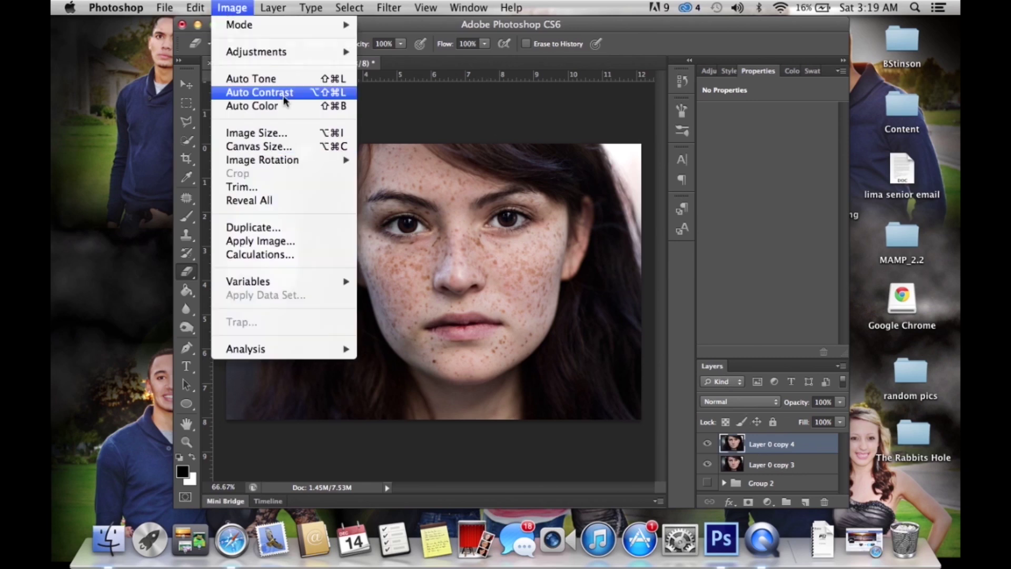
pyautogui.moveTo(276, 53)
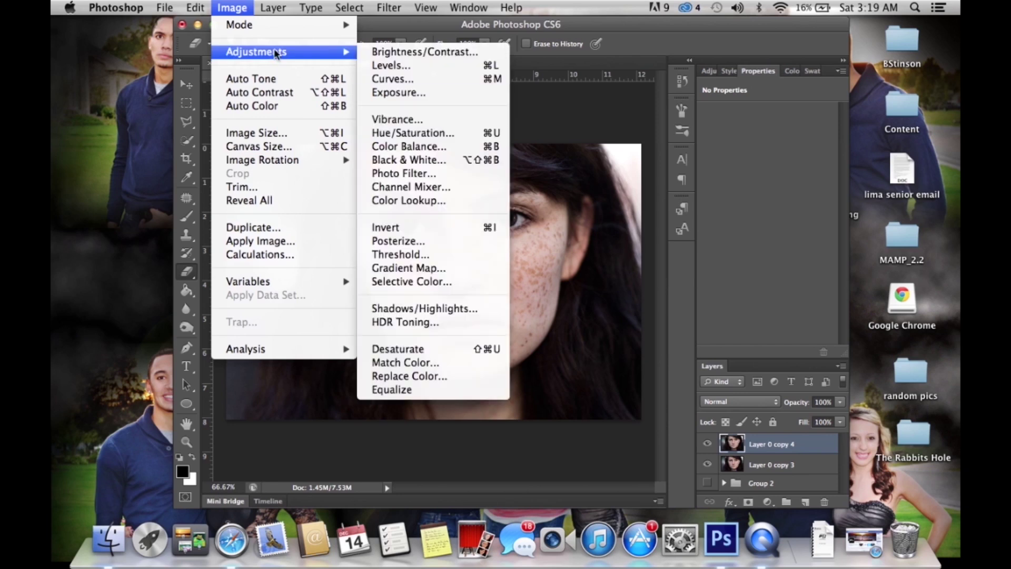
pyautogui.click(414, 307)
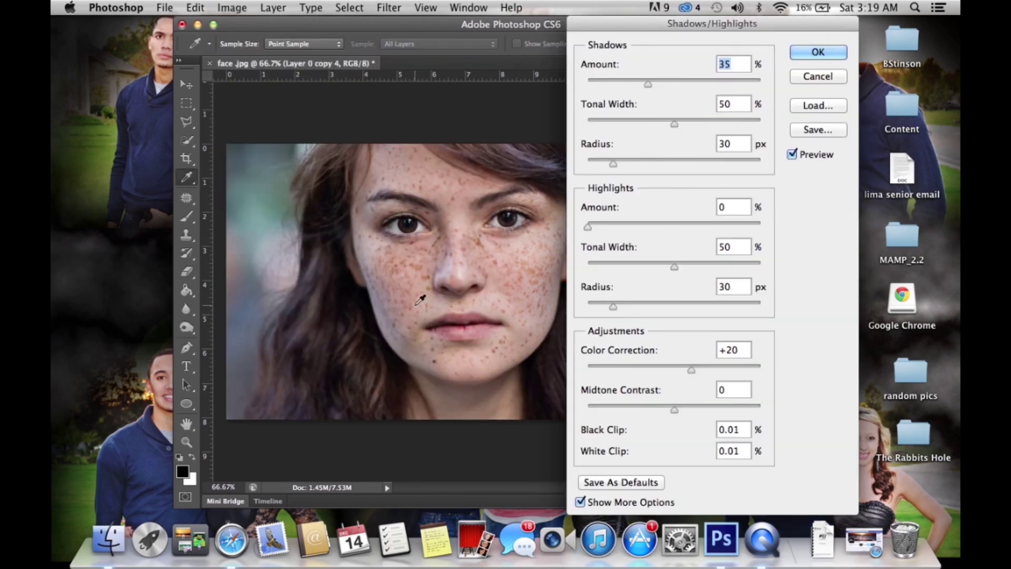
pyautogui.moveTo(648, 24); pyautogui.dragTo(778, 16)
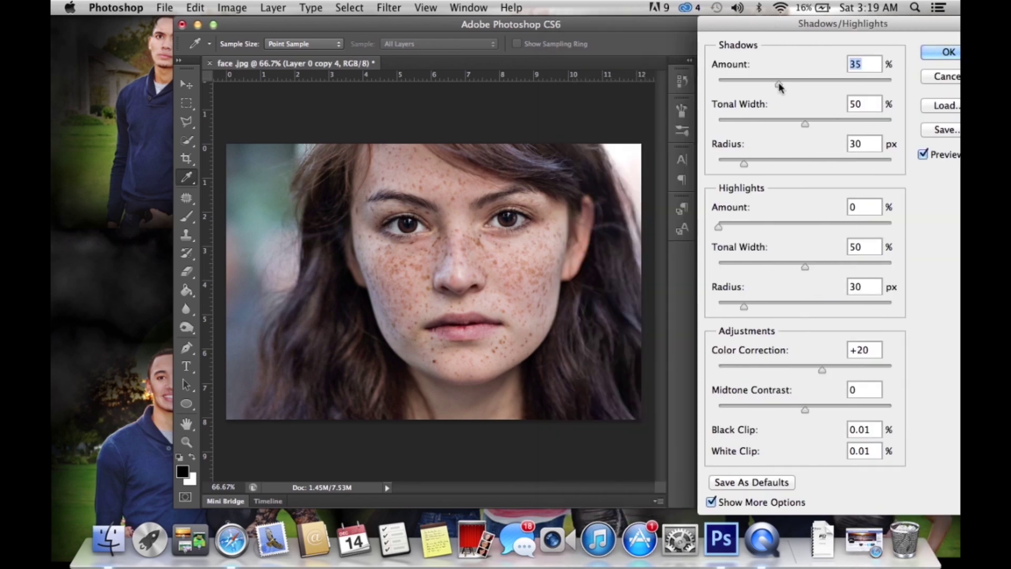
pyautogui.moveTo(779, 82); pyautogui.dragTo(795, 80)
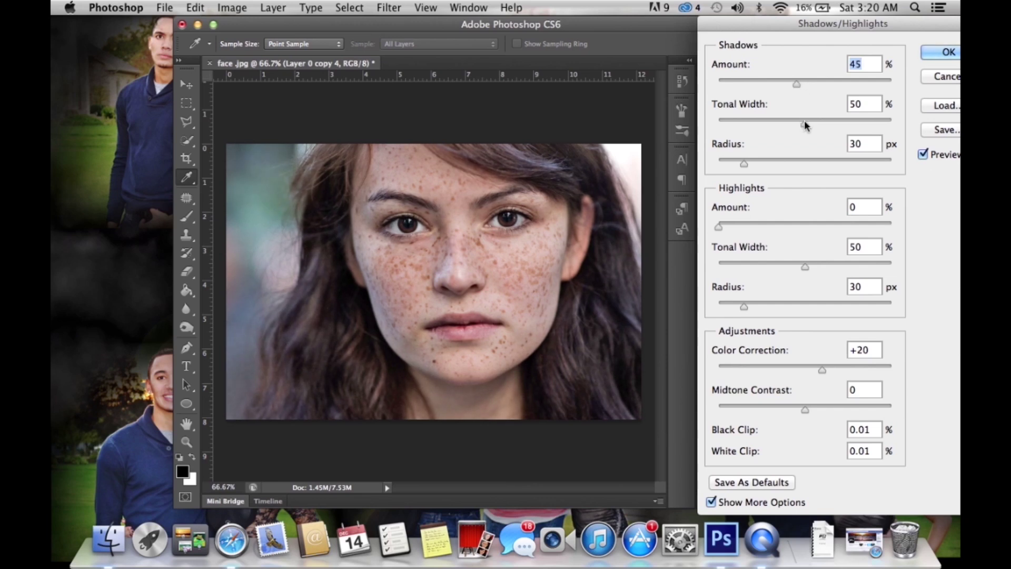
pyautogui.moveTo(804, 120)
pyautogui.mouseDown()
pyautogui.moveTo(829, 119)
pyautogui.moveTo(789, 117)
pyautogui.mouseUp()
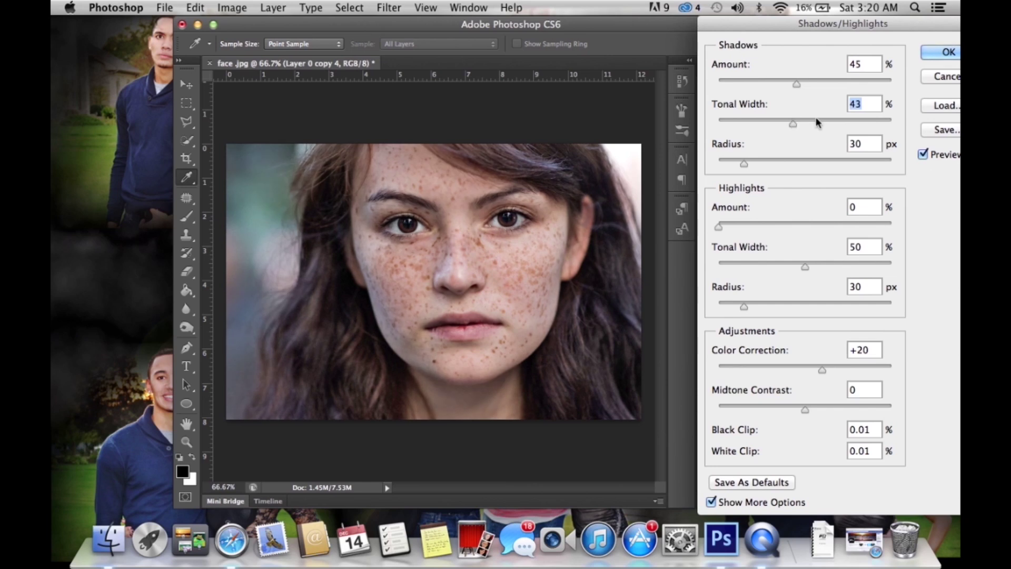
pyautogui.click(819, 122)
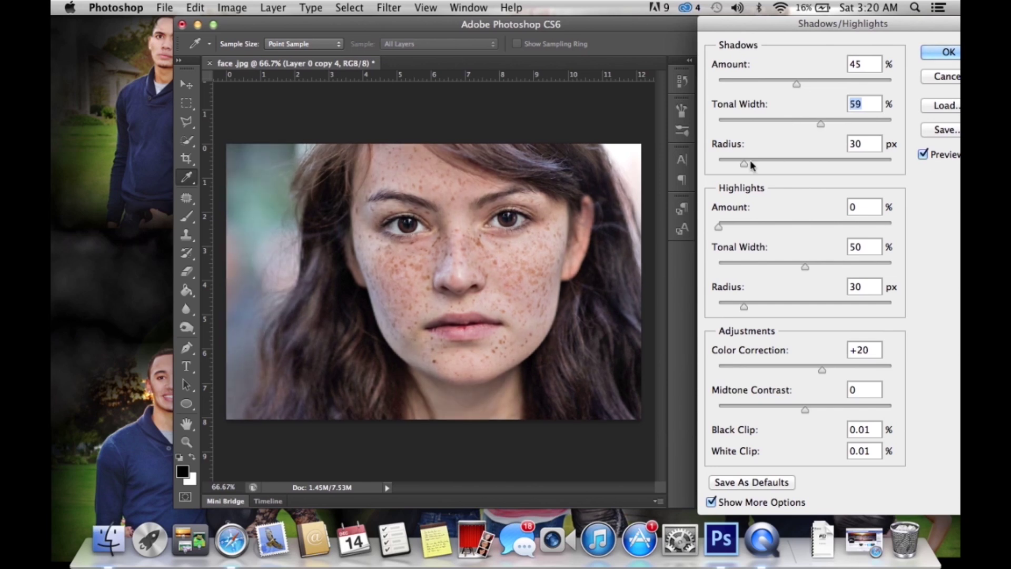
pyautogui.moveTo(748, 162); pyautogui.dragTo(827, 162)
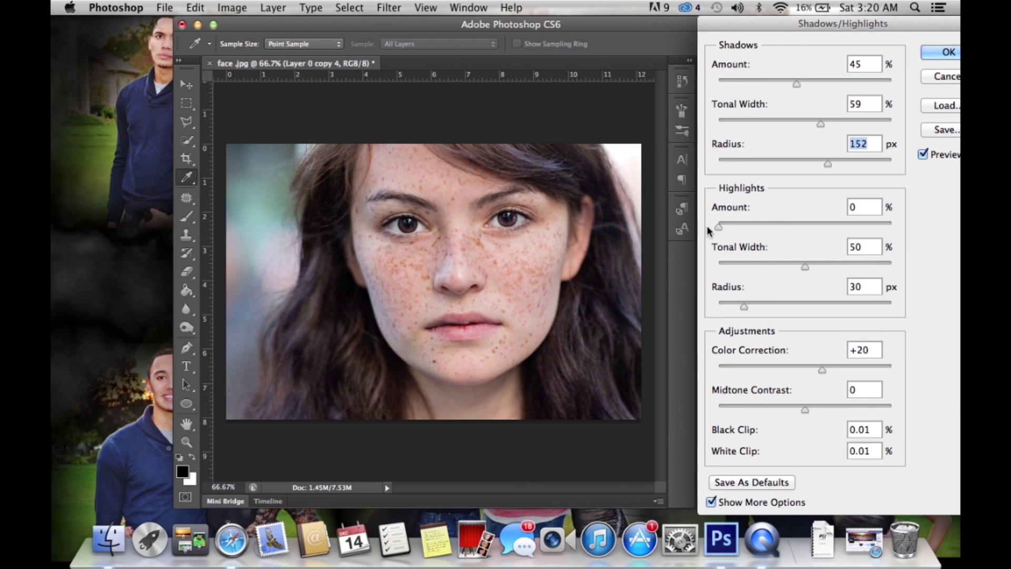
# - Set highlights tonal width 82, color correction +18, midtone contrast +20, and apply
pyautogui.moveTo(718, 227)
pyautogui.mouseDown()
pyautogui.moveTo(756, 225)
pyautogui.moveTo(736, 226)
pyautogui.mouseUp()
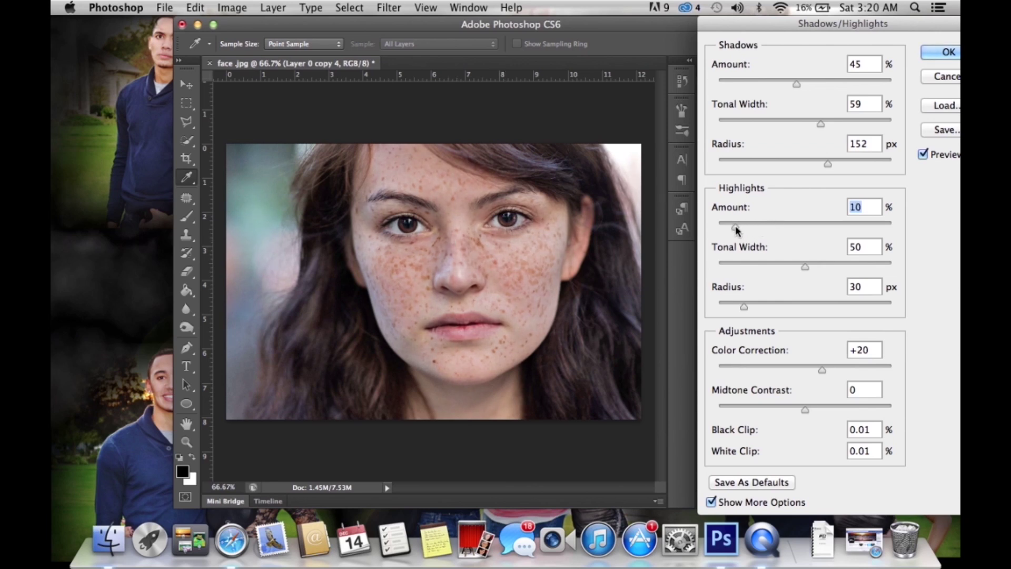
pyautogui.moveTo(735, 226); pyautogui.dragTo(706, 231)
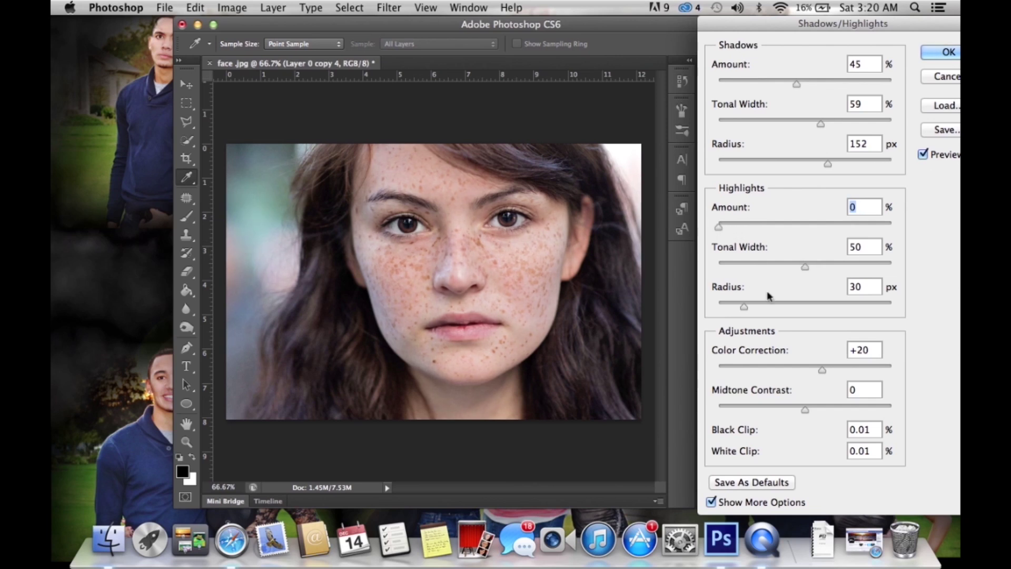
pyautogui.moveTo(804, 265); pyautogui.dragTo(860, 265)
pyautogui.moveTo(823, 372)
pyautogui.mouseDown()
pyautogui.moveTo(811, 369)
pyautogui.moveTo(821, 369)
pyautogui.mouseUp()
pyautogui.moveTo(807, 403); pyautogui.dragTo(826, 406)
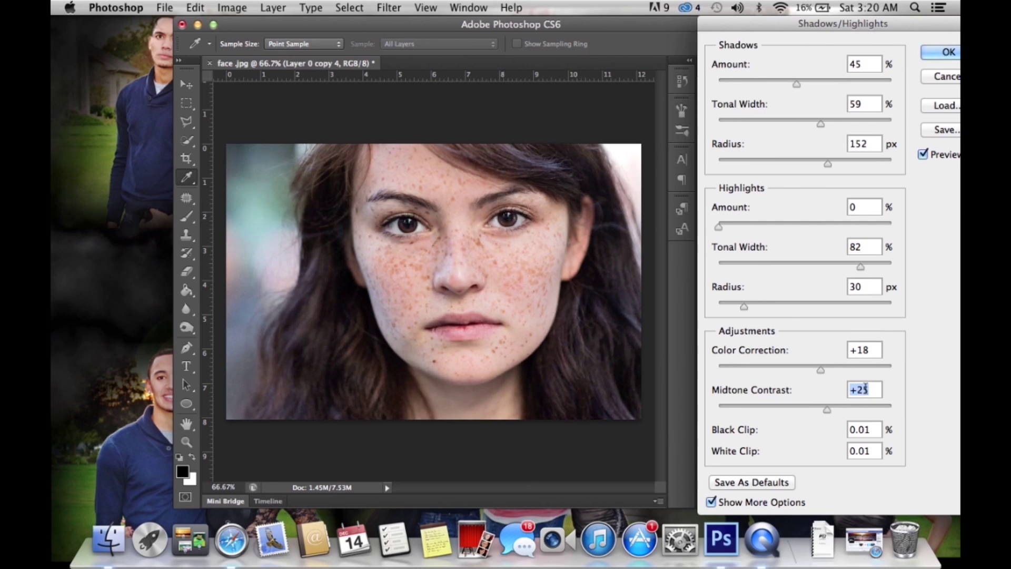
pyautogui.moveTo(826, 407)
pyautogui.mouseDown()
pyautogui.moveTo(834, 407)
pyautogui.moveTo(798, 405)
pyautogui.moveTo(823, 406)
pyautogui.mouseUp()
pyautogui.click(945, 55)
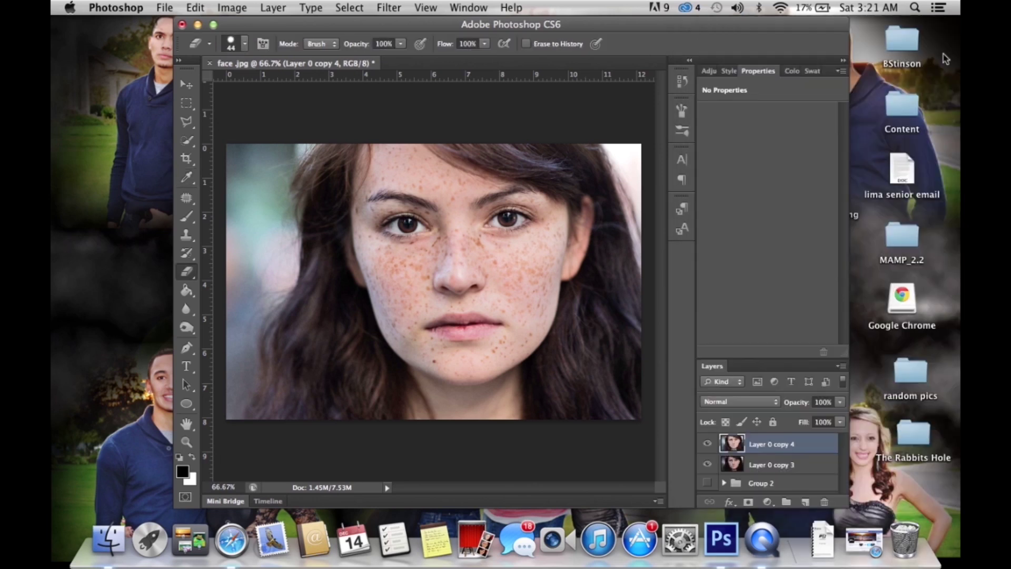
# - Hide Layer 0 copy 3 for comparison and bring up the Image > Adjustments submenu
pyautogui.click(708, 465)
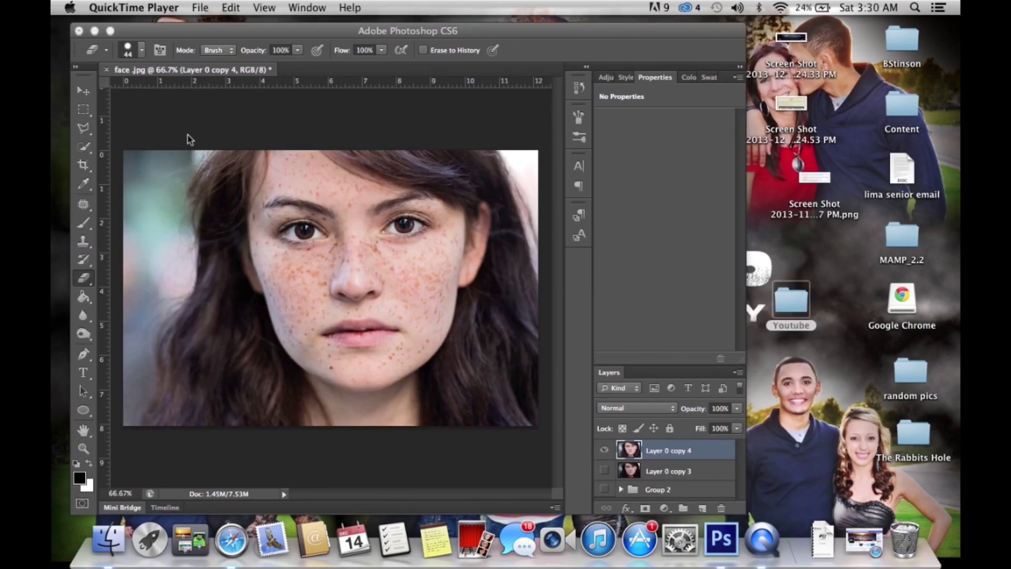
pyautogui.click(200, 26)
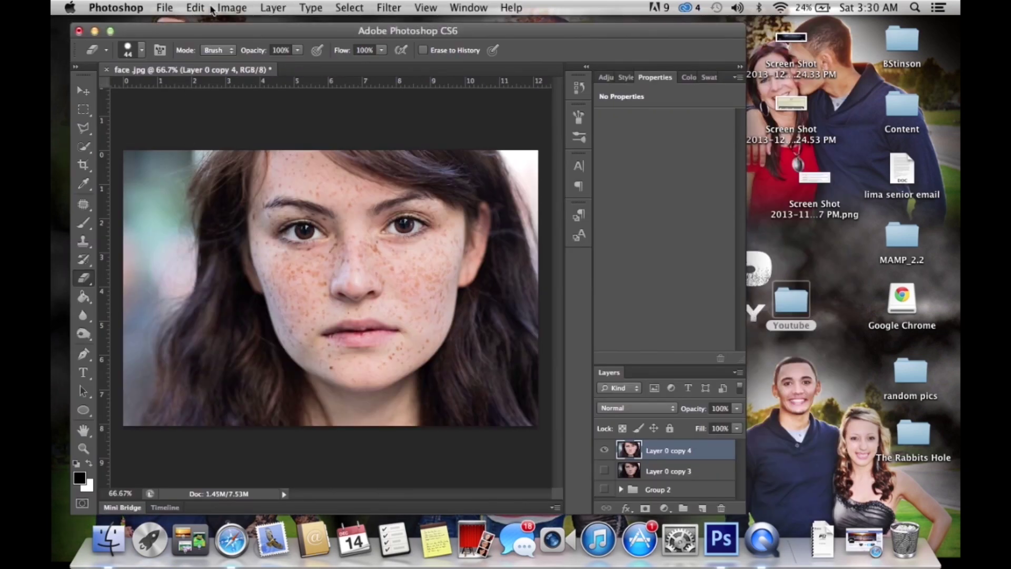
pyautogui.click(231, 8)
pyautogui.moveTo(266, 53)
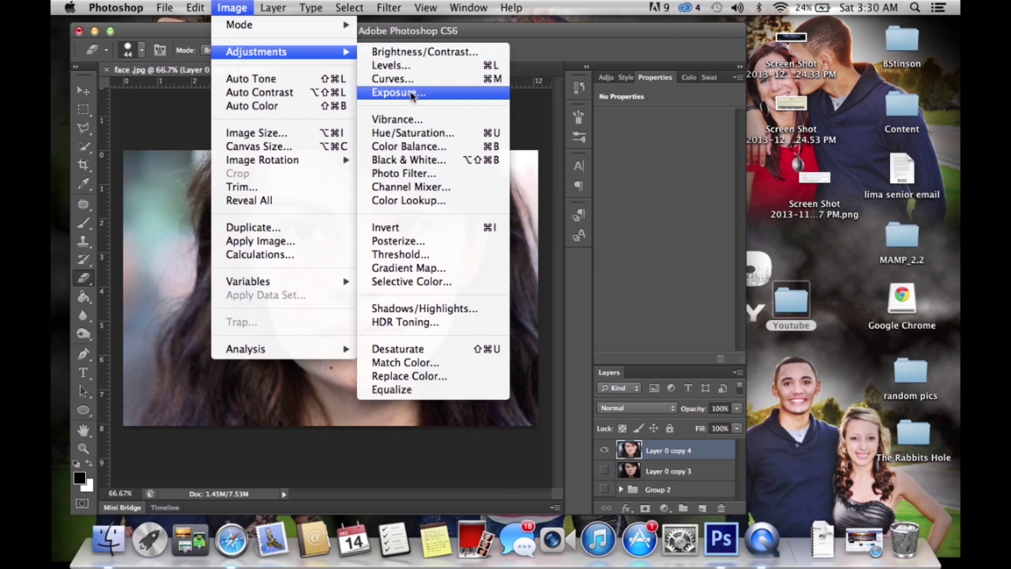
# - Open Brightness/Contrast and raise Brightness to 18, toggling Preview to compare
pyautogui.click(415, 53)
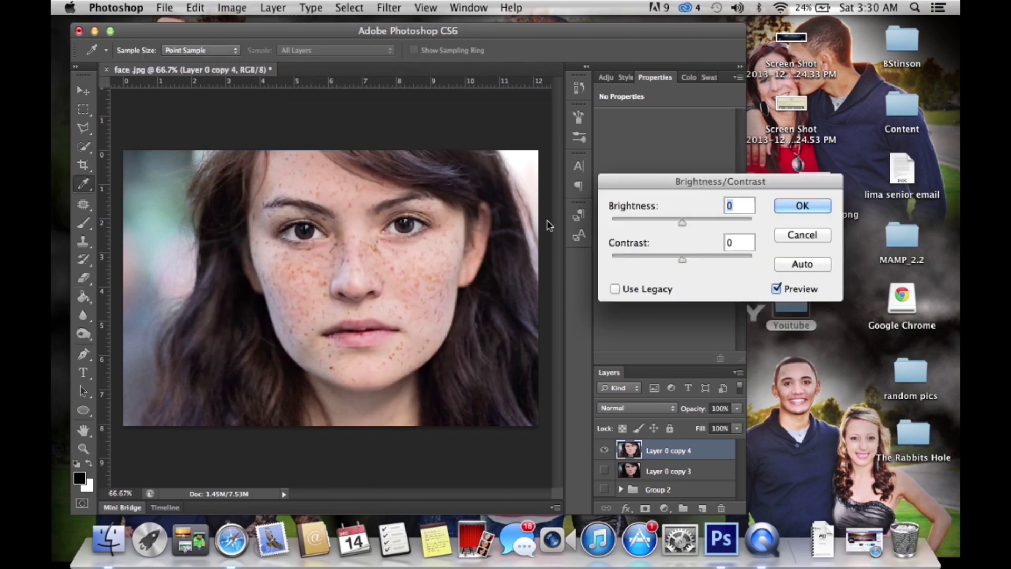
pyautogui.moveTo(682, 222); pyautogui.dragTo(691, 229)
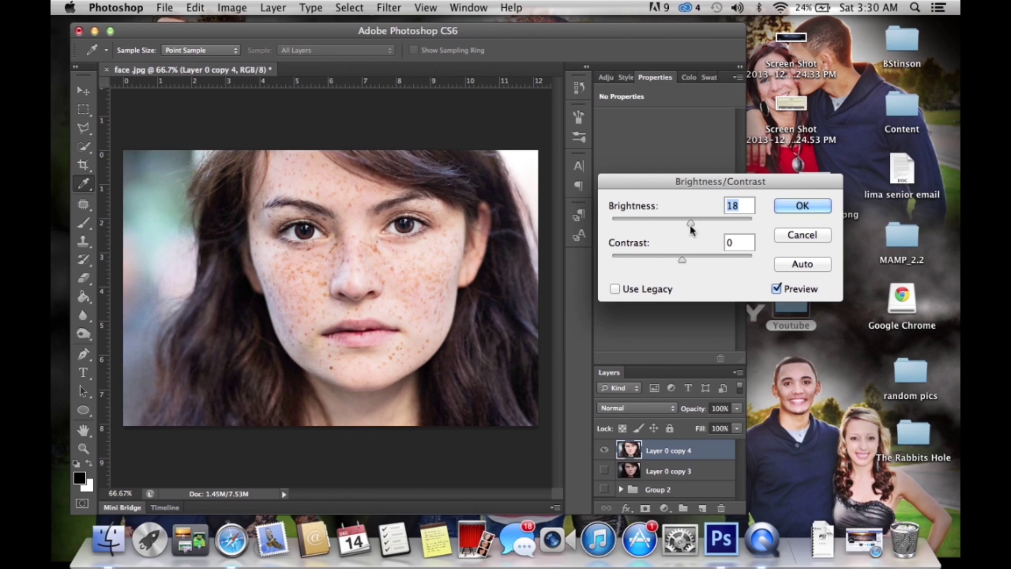
pyautogui.click(776, 289)
pyautogui.click(777, 289)
pyautogui.click(777, 289)
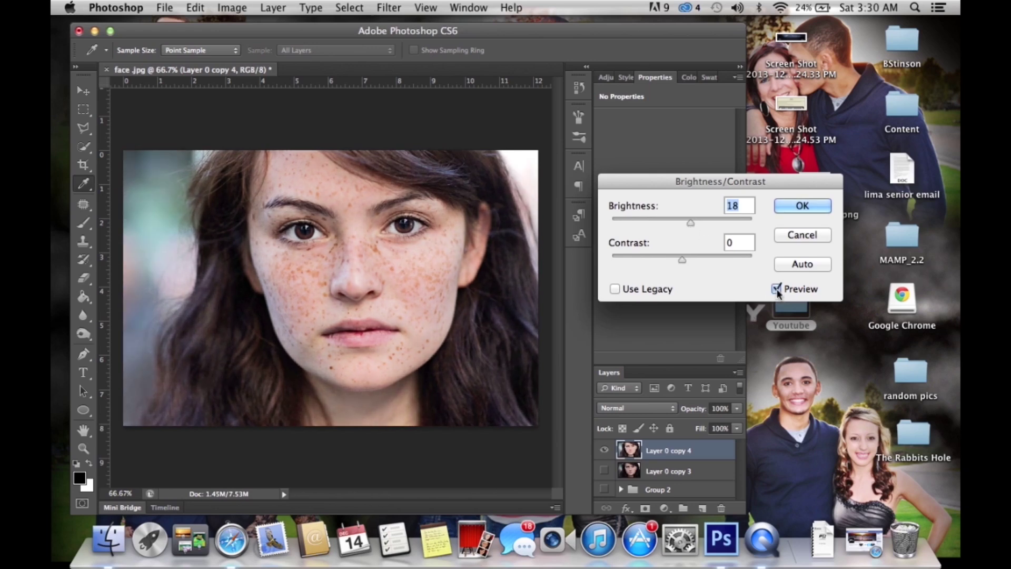
pyautogui.click(777, 289)
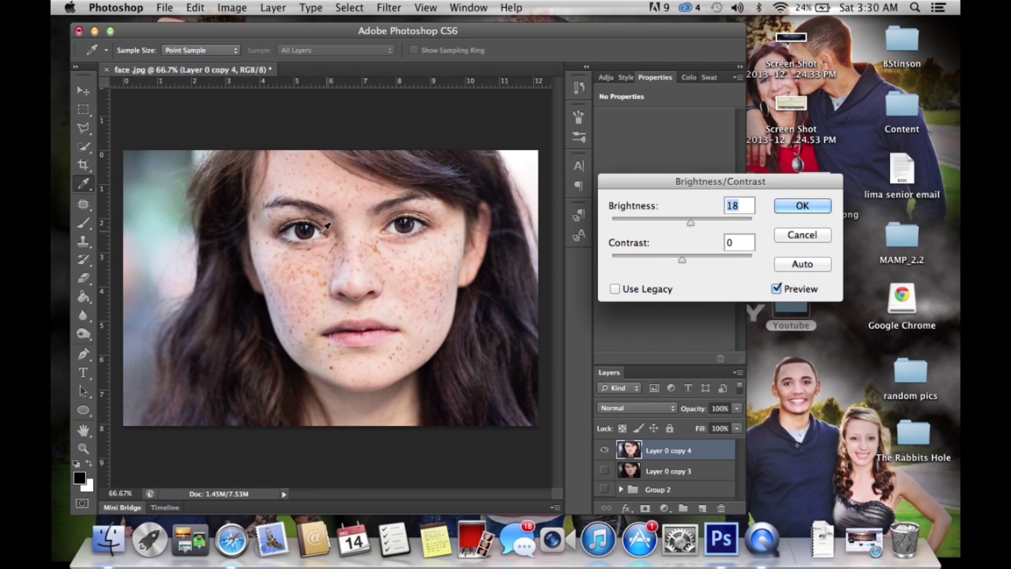
# - Raise Contrast to 33, compare with Preview, and apply the Brightness/Contrast adjustment
pyautogui.click(683, 261)
pyautogui.moveTo(683, 262); pyautogui.dragTo(632, 262)
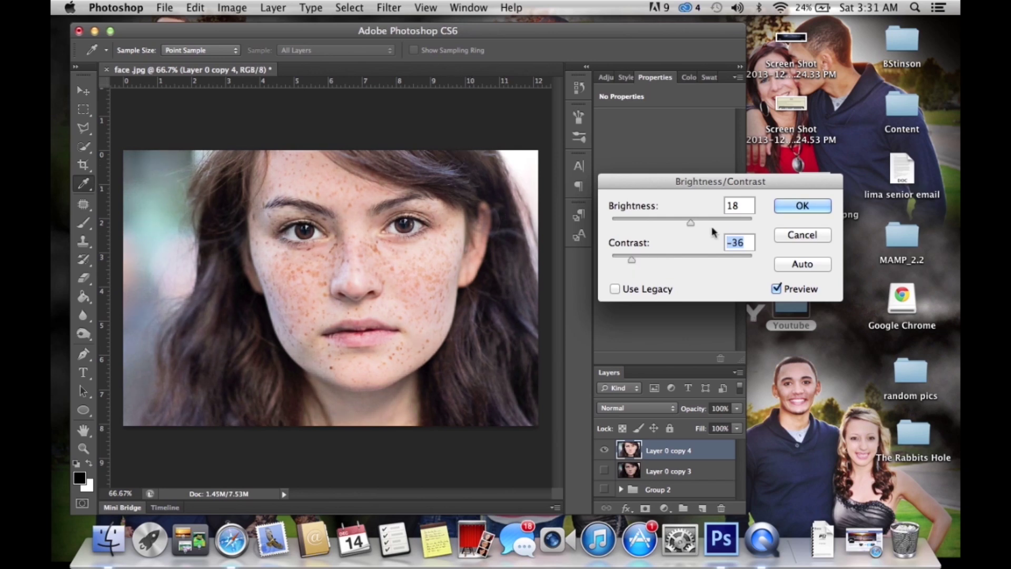
pyautogui.moveTo(632, 262); pyautogui.dragTo(706, 265)
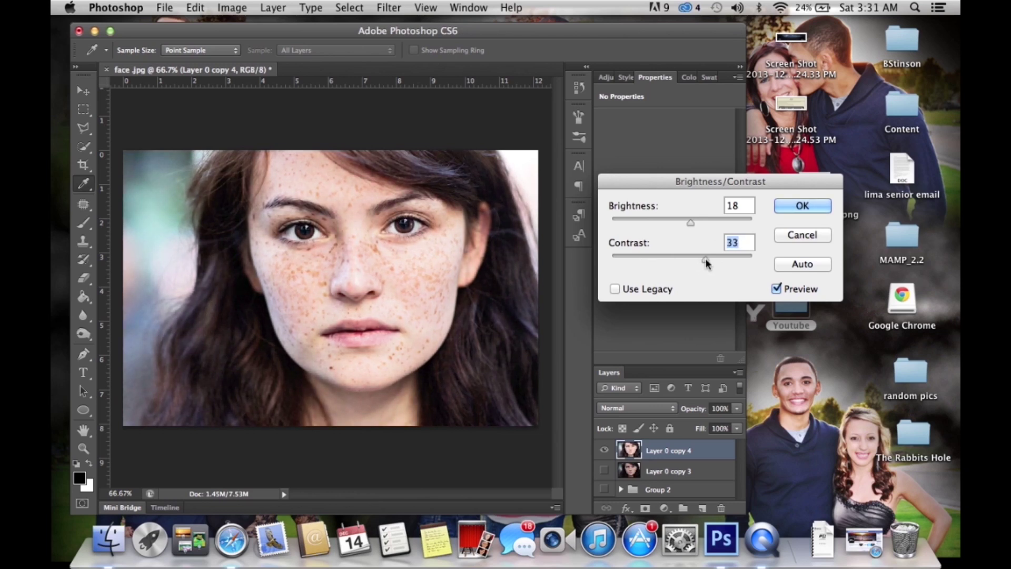
pyautogui.click(777, 288)
pyautogui.click(778, 289)
pyautogui.click(777, 289)
pyautogui.click(777, 289)
pyautogui.click(778, 289)
pyautogui.click(778, 289)
pyautogui.click(801, 206)
# - Switch to the Eraser tool and reopen the Image > Adjustments submenu
pyautogui.press('e')
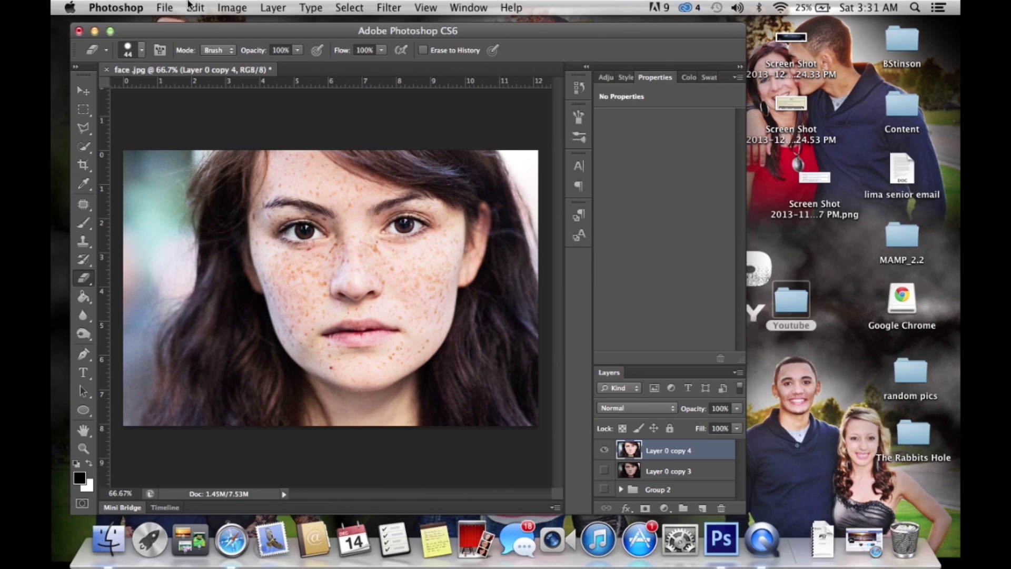
pyautogui.click(235, 7)
pyautogui.moveTo(271, 51)
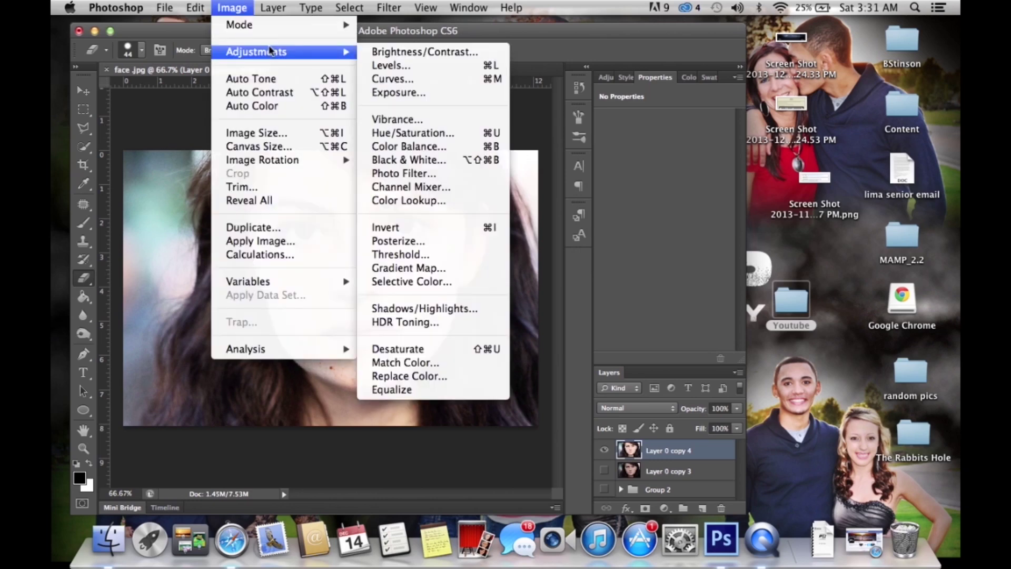
# - In Levels, set black input 3, midtones 0.96 and white input 250
pyautogui.click(391, 65)
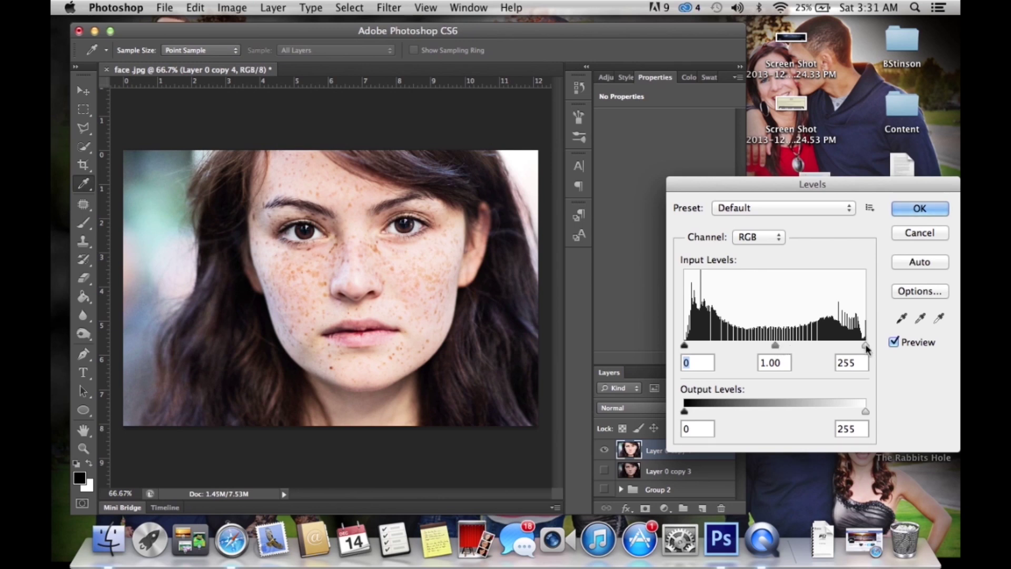
pyautogui.moveTo(866, 347); pyautogui.dragTo(874, 349)
pyautogui.moveTo(772, 346)
pyautogui.mouseDown()
pyautogui.moveTo(784, 347)
pyautogui.moveTo(765, 348)
pyautogui.moveTo(774, 347)
pyautogui.mouseUp()
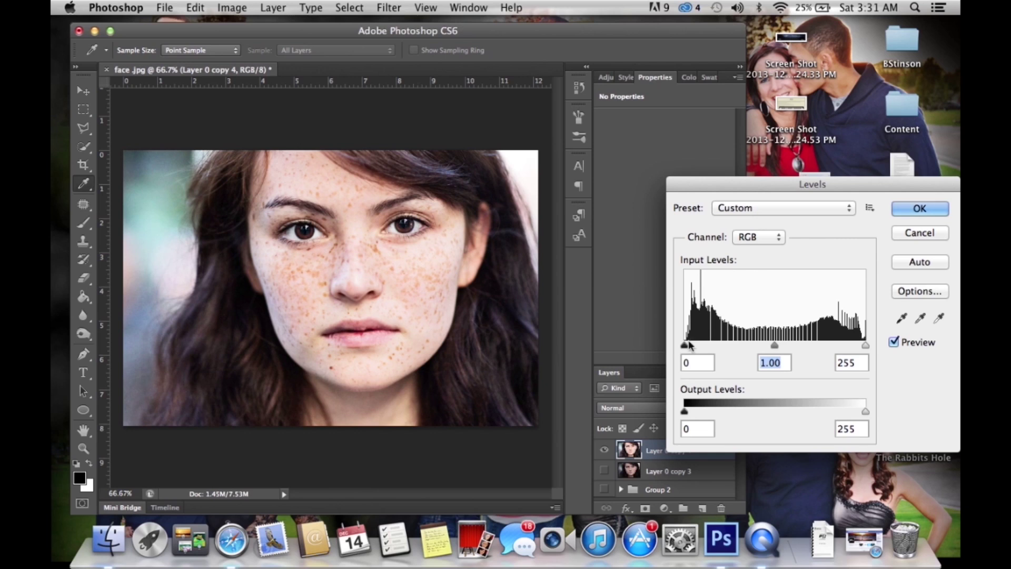
pyautogui.click(866, 345)
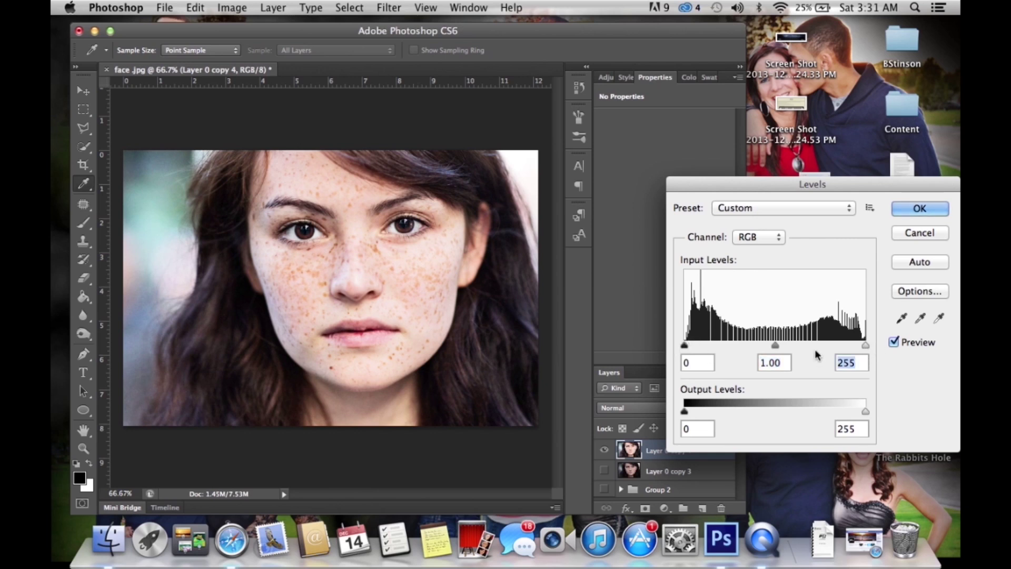
pyautogui.moveTo(775, 347); pyautogui.dragTo(779, 348)
pyautogui.click(778, 347)
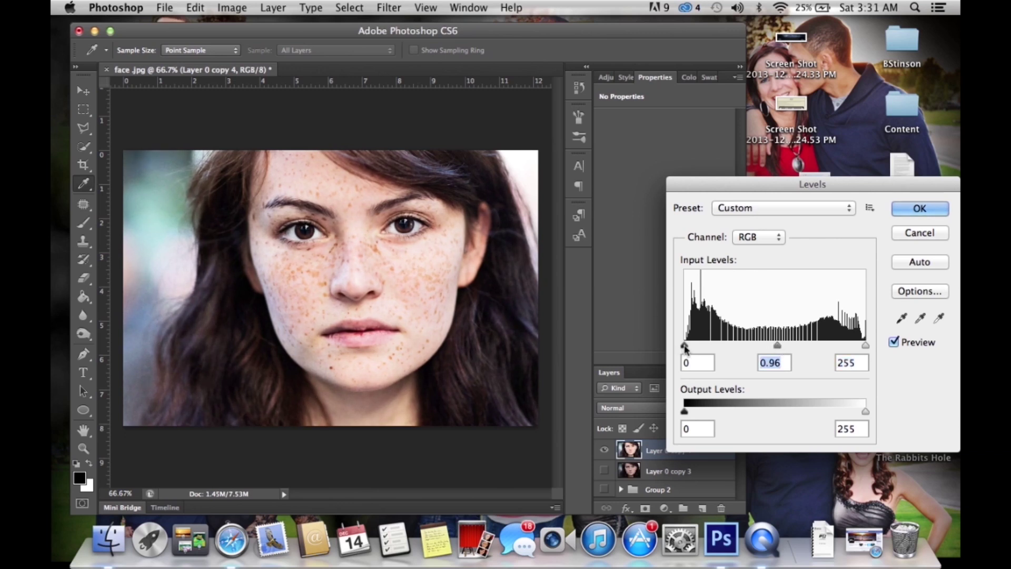
pyautogui.moveTo(685, 348); pyautogui.dragTo(687, 348)
pyautogui.moveTo(865, 346); pyautogui.dragTo(863, 349)
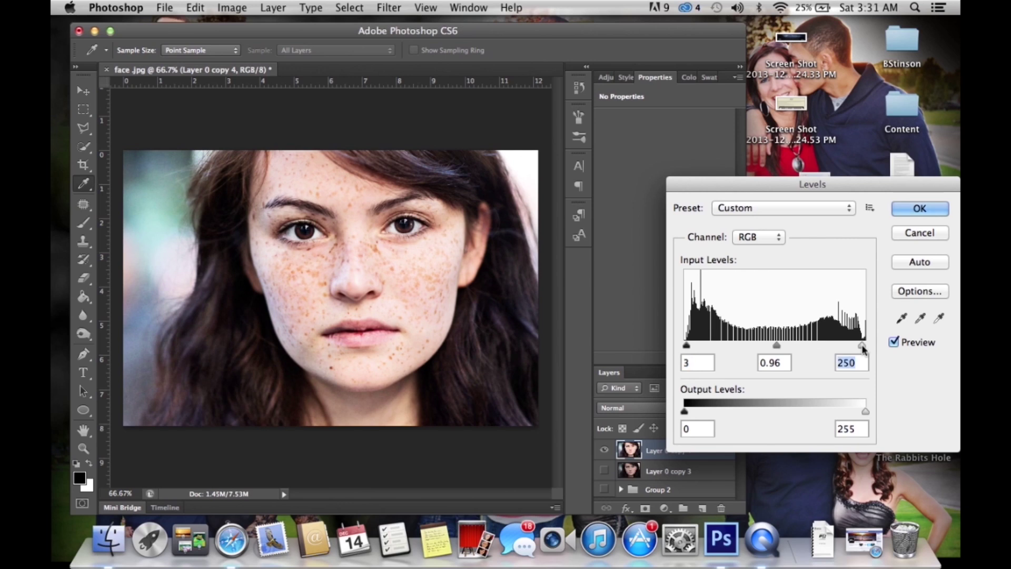
# - Compare with Preview, apply the Levels, switch to the Eraser, and reopen the Image menu
pyautogui.click(893, 343)
pyautogui.click(894, 342)
pyautogui.click(894, 342)
pyautogui.click(894, 342)
pyautogui.click(893, 342)
pyautogui.click(894, 342)
pyautogui.click(903, 210)
pyautogui.press('e')
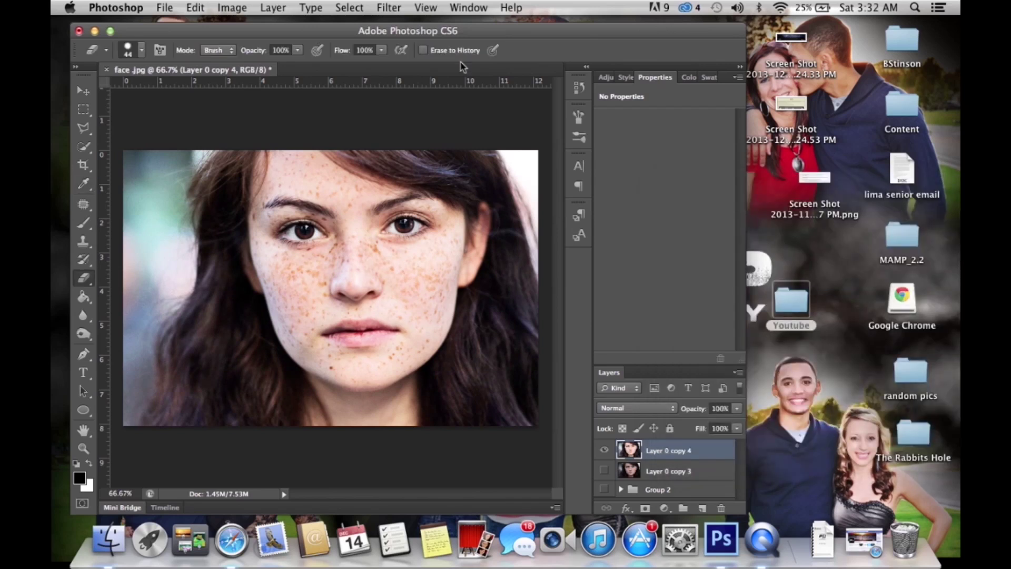
pyautogui.click(232, 9)
# - Apply Vibrance +11 with Saturation left at 0, then return to the Eraser
pyautogui.moveTo(251, 56)
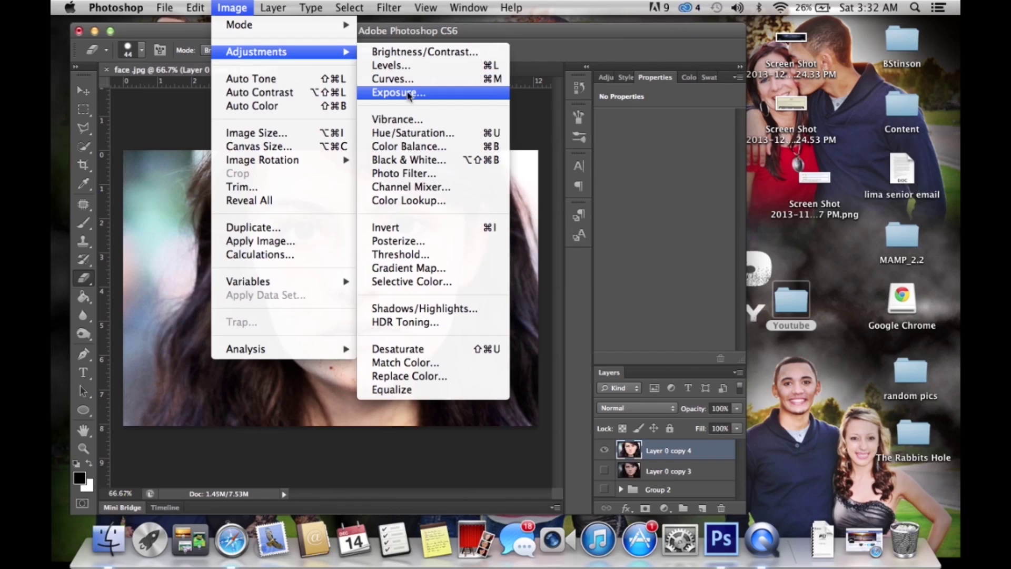
pyautogui.click(405, 121)
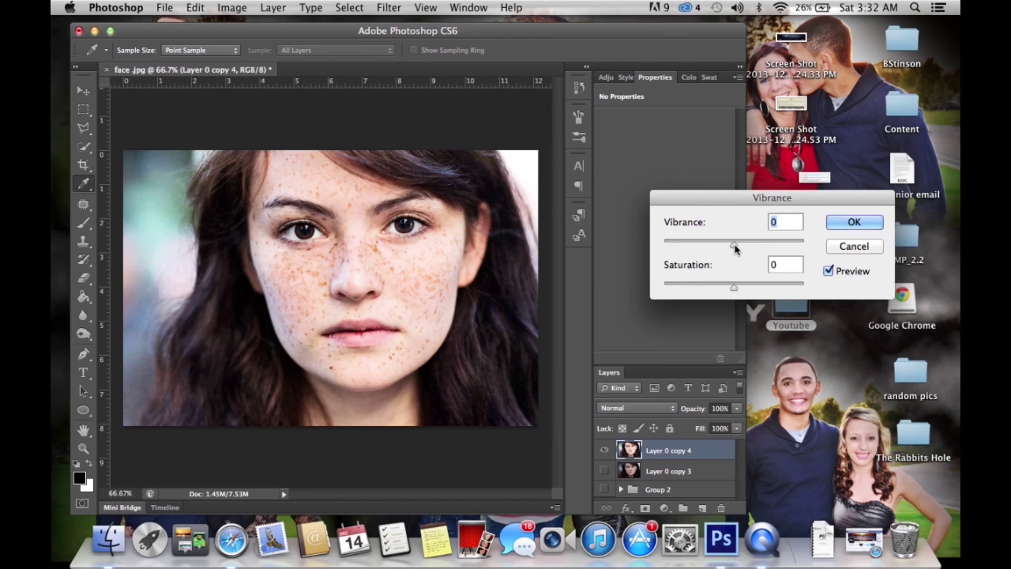
pyautogui.moveTo(735, 245); pyautogui.dragTo(742, 244)
pyautogui.click(848, 224)
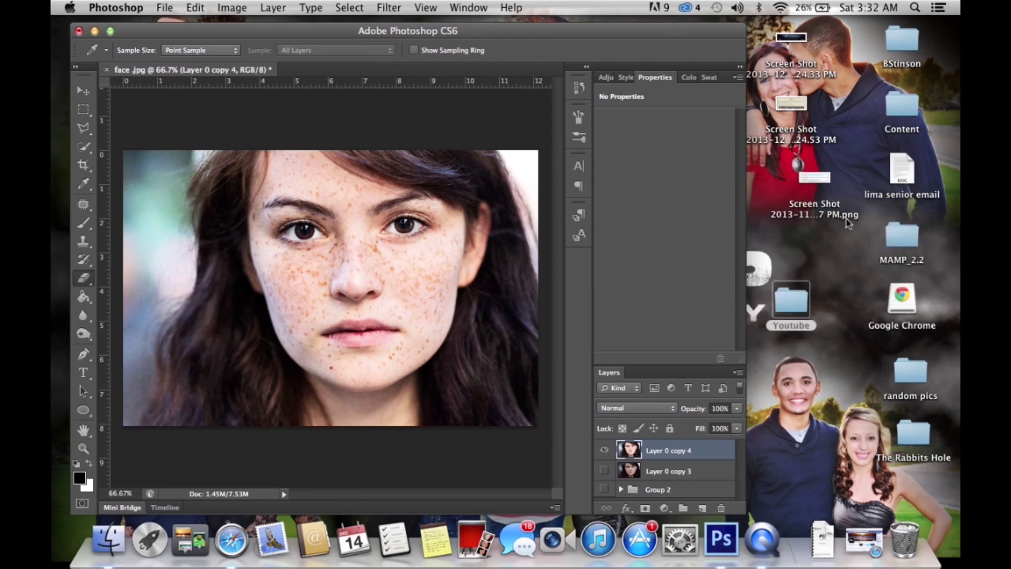
pyautogui.press('e')
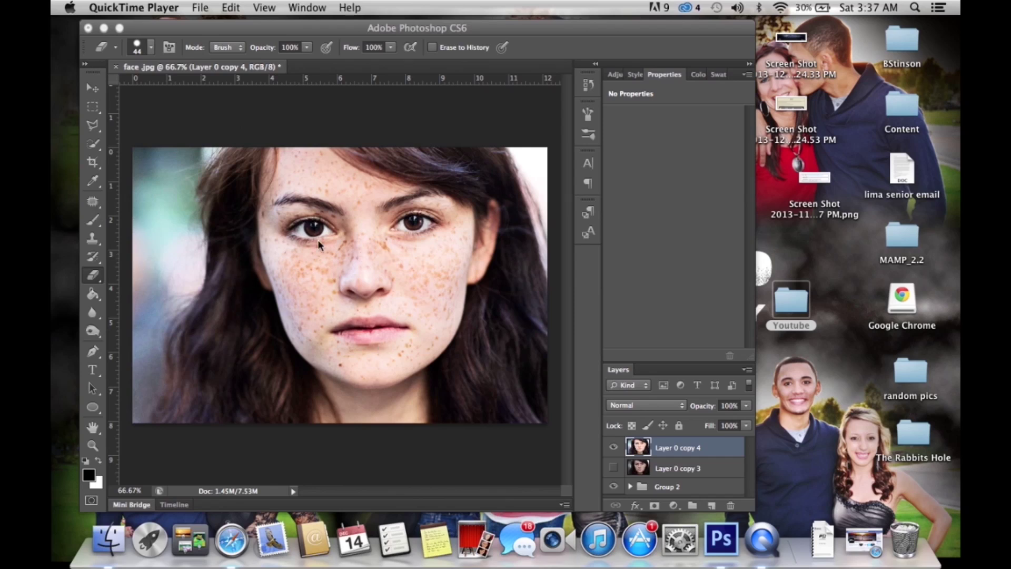
# - Select the Dodge Tool with Shadows range, 50% exposure, and a soft 46 px brush
pyautogui.click(95, 337)
pyautogui.click(94, 334)
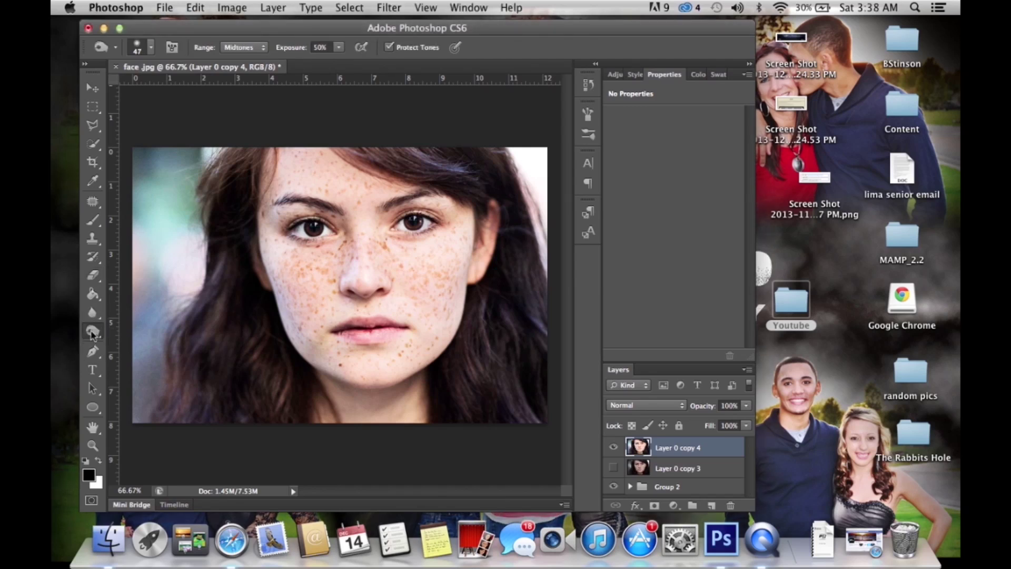
pyautogui.moveTo(94, 332); pyautogui.dragTo(134, 327)
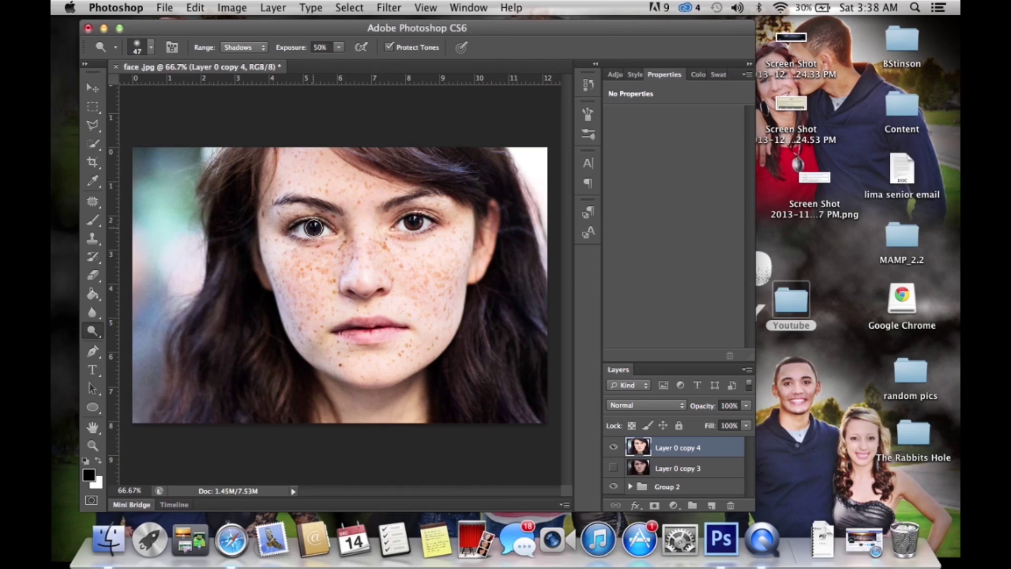
pyautogui.click(151, 47)
pyautogui.moveTo(130, 94)
pyautogui.mouseDown()
pyautogui.moveTo(147, 94)
pyautogui.moveTo(132, 96)
pyautogui.mouseUp()
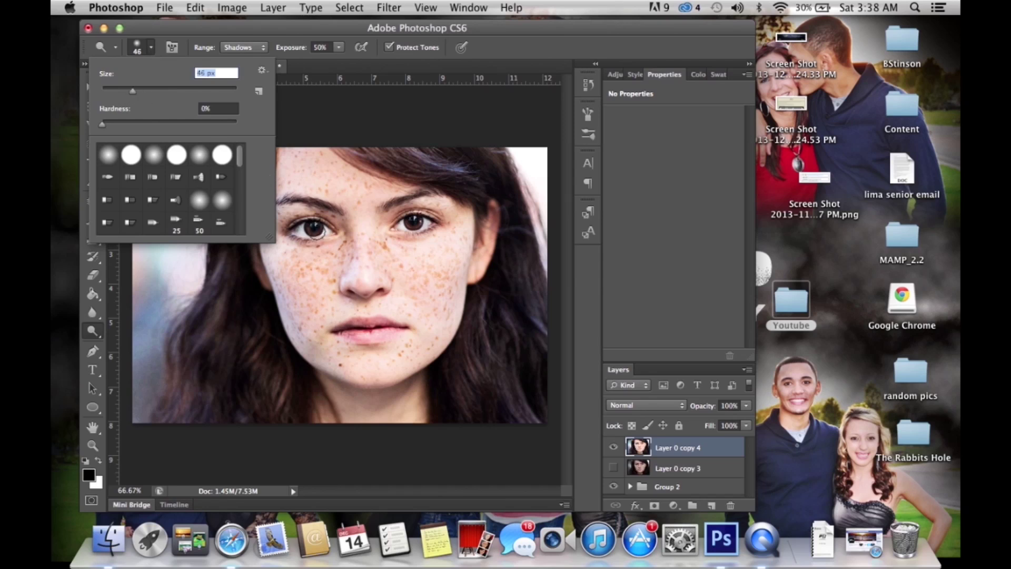
pyautogui.click(314, 228)
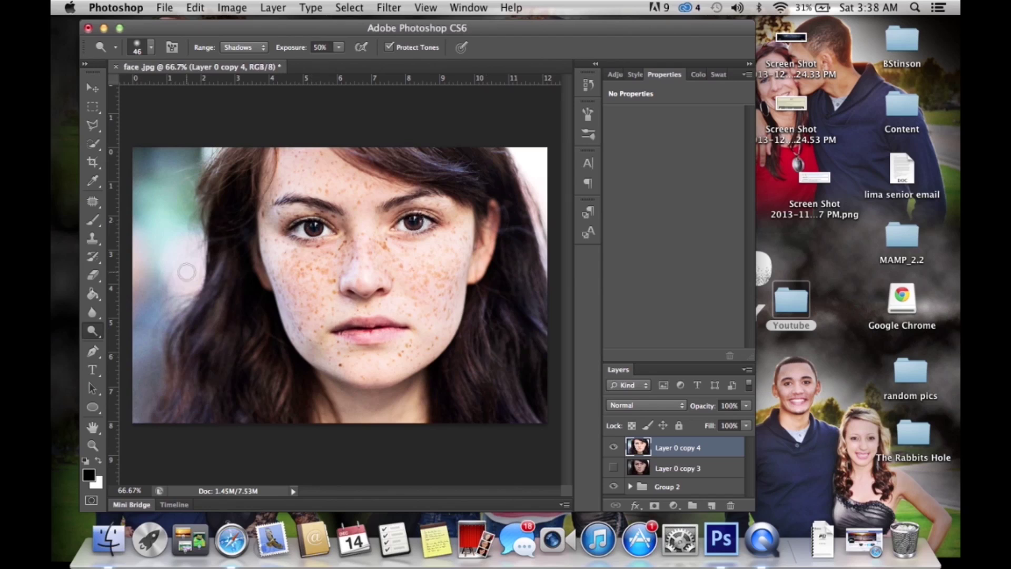
# - Switch to the Burn tool, shrink the brush to 30 px, and darken along the lower lip
pyautogui.click(92, 332)
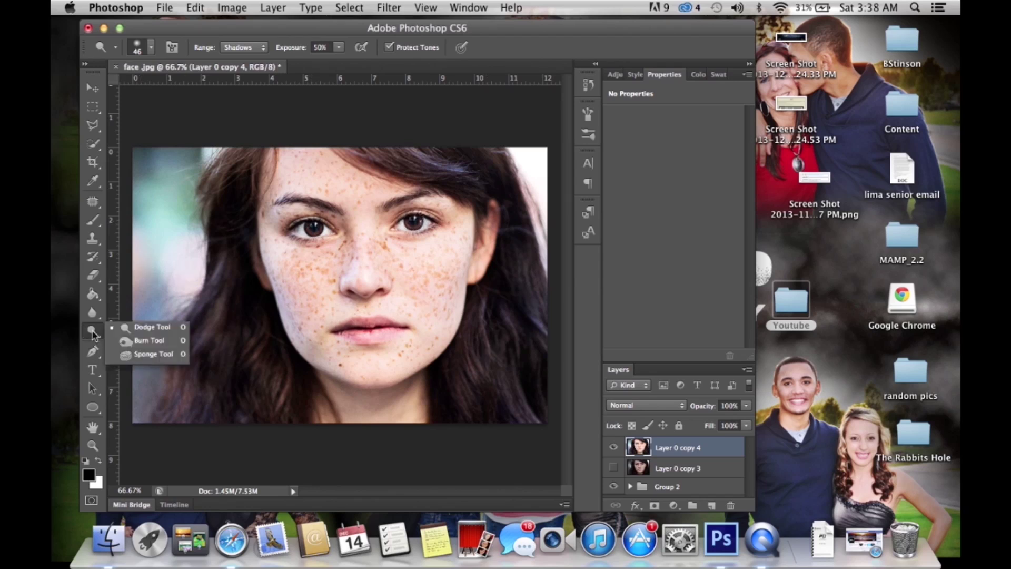
pyautogui.click(135, 341)
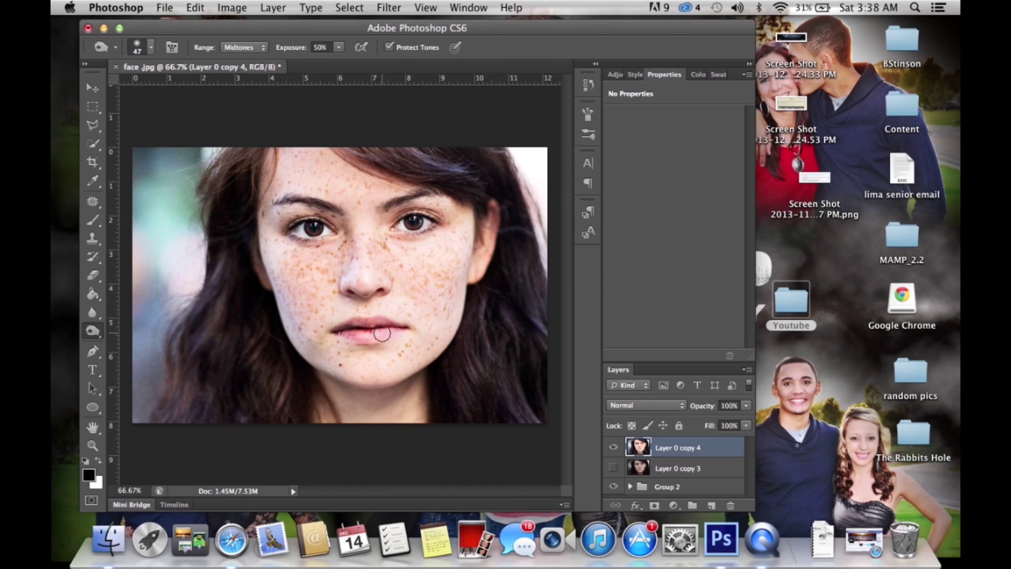
pyautogui.rightClick(410, 333)
pyautogui.moveTo(454, 361); pyautogui.dragTo(449, 360)
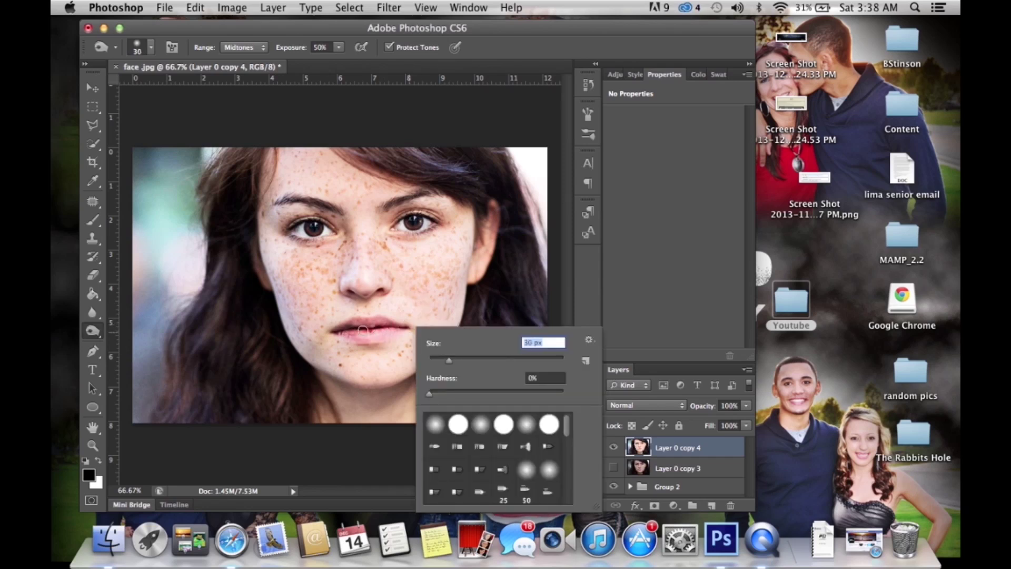
pyautogui.press('Return')
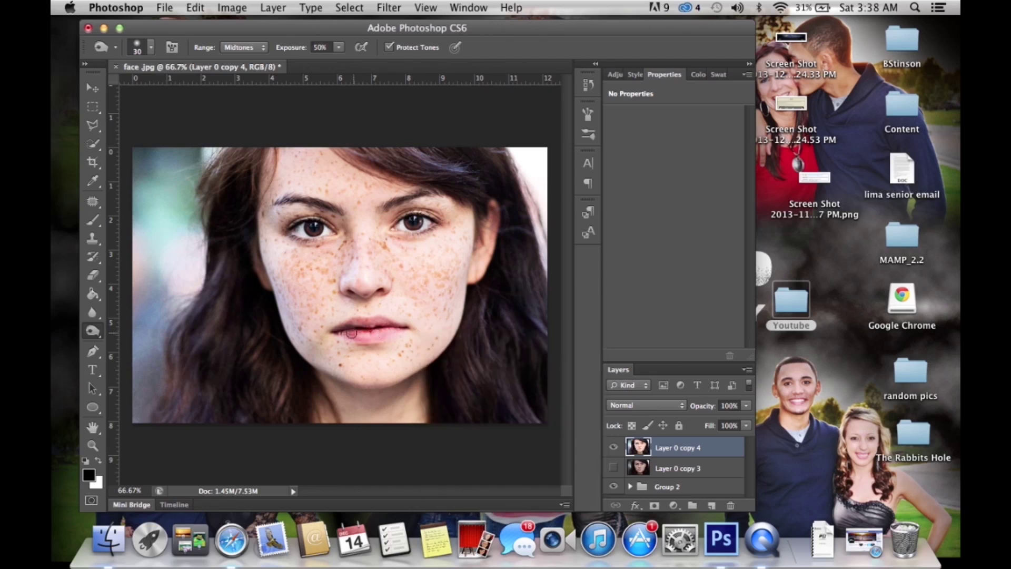
pyautogui.moveTo(354, 327)
pyautogui.mouseDown()
pyautogui.moveTo(389, 323)
pyautogui.moveTo(343, 330)
pyautogui.moveTo(351, 340)
pyautogui.moveTo(395, 334)
pyautogui.moveTo(344, 333)
pyautogui.moveTo(387, 324)
pyautogui.mouseUp()
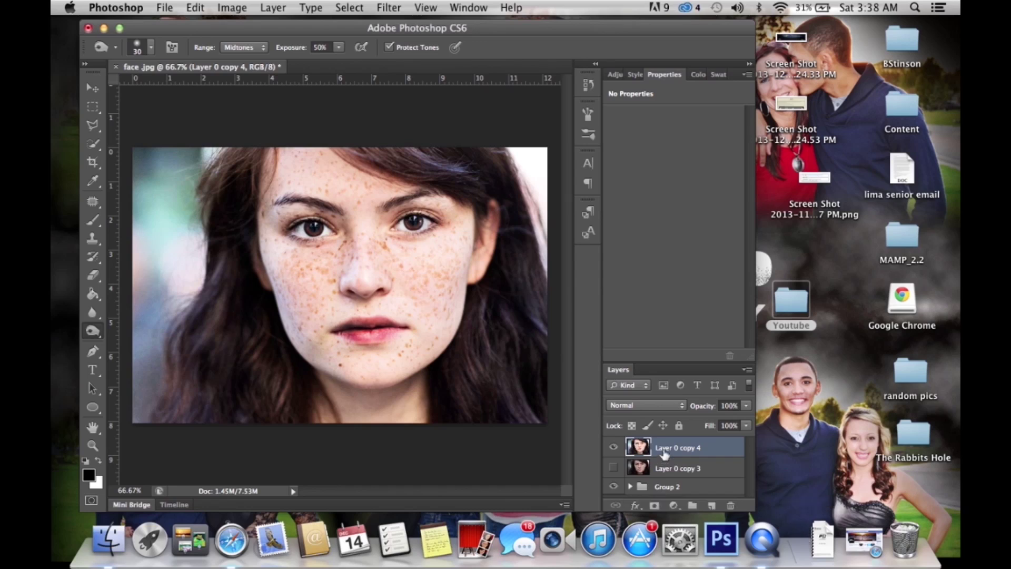
# - Duplicate Layer 0 copy 4 and set the new Layer 0 copy 5 to Soft Light
pyautogui.moveTo(680, 469); pyautogui.dragTo(711, 504)
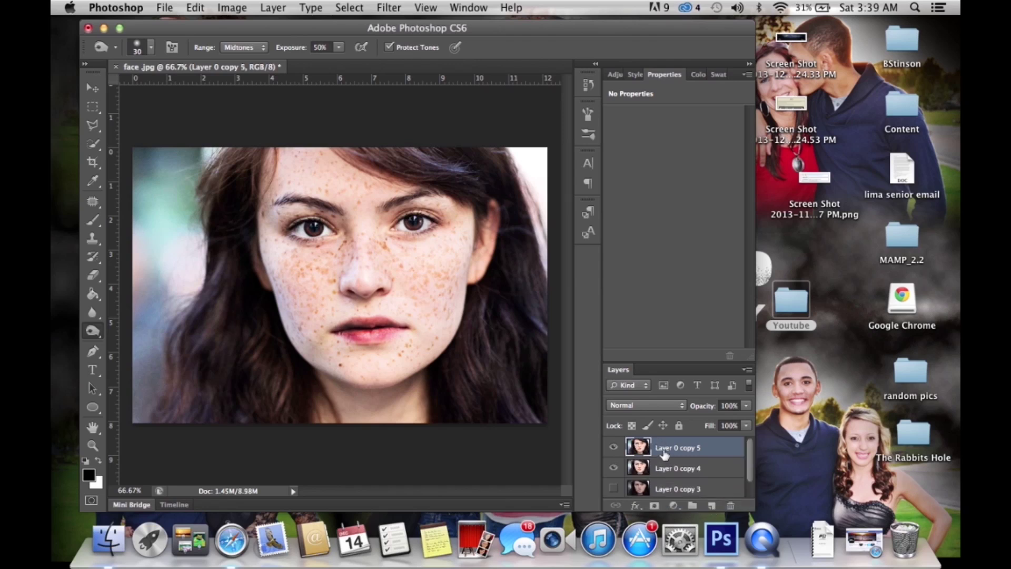
pyautogui.click(653, 410)
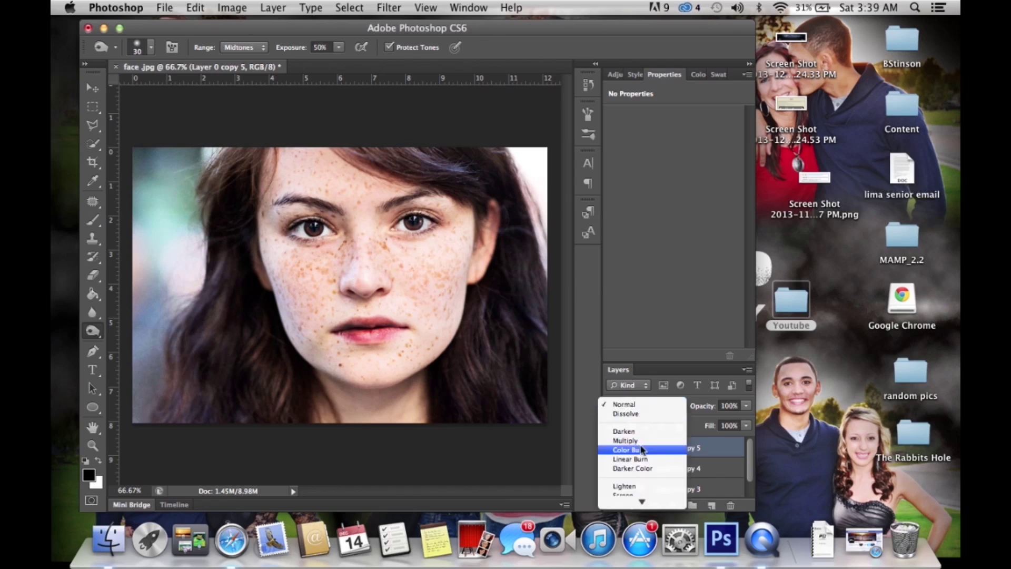
pyautogui.scroll(-5, 640, 447)
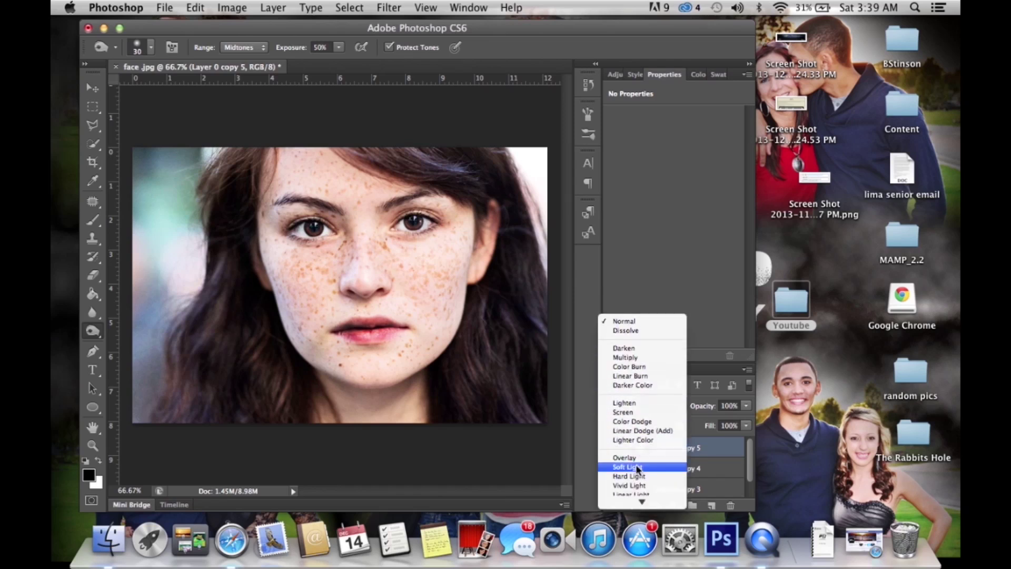
pyautogui.click(638, 468)
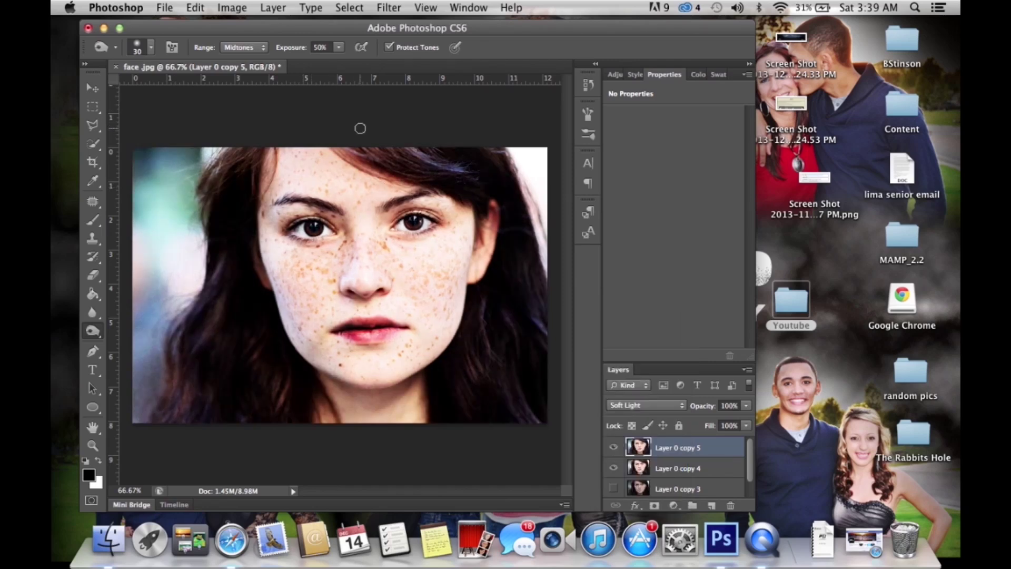
# - Return to Photoshop and reselect Layer 0 copy 5 in the Layers panel
pyautogui.press('super+Tab')
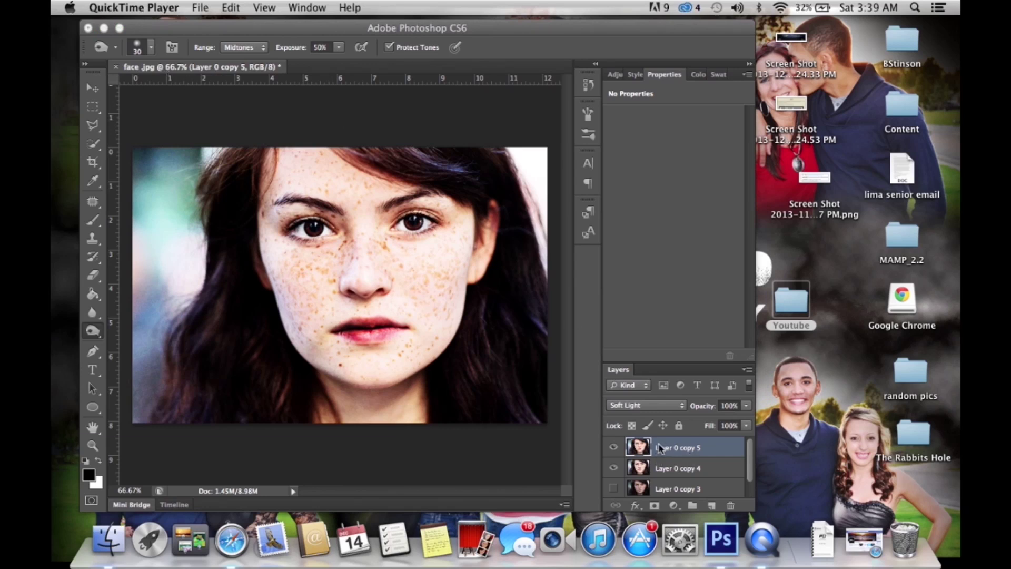
pyautogui.click(652, 456)
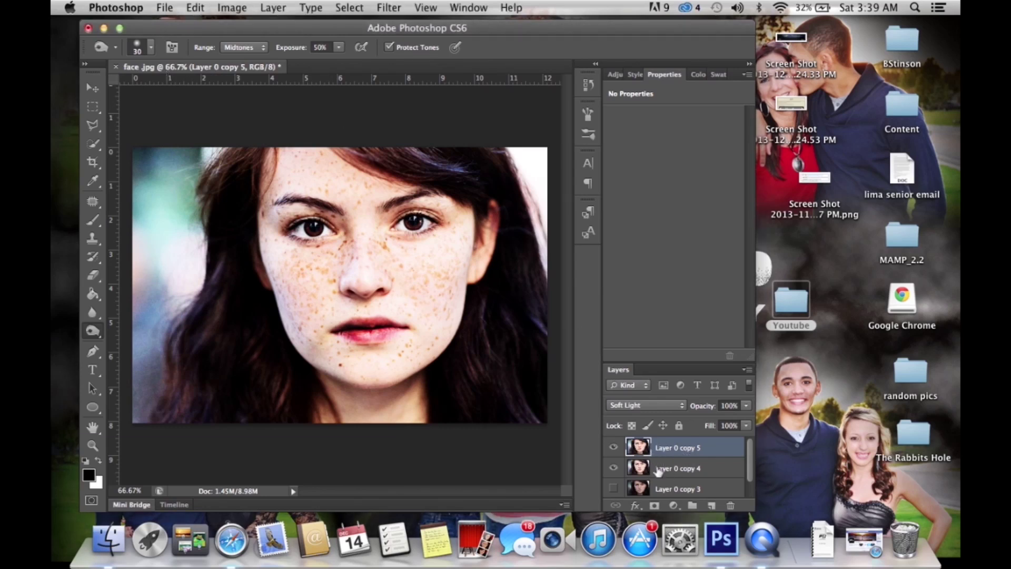
pyautogui.click(667, 469)
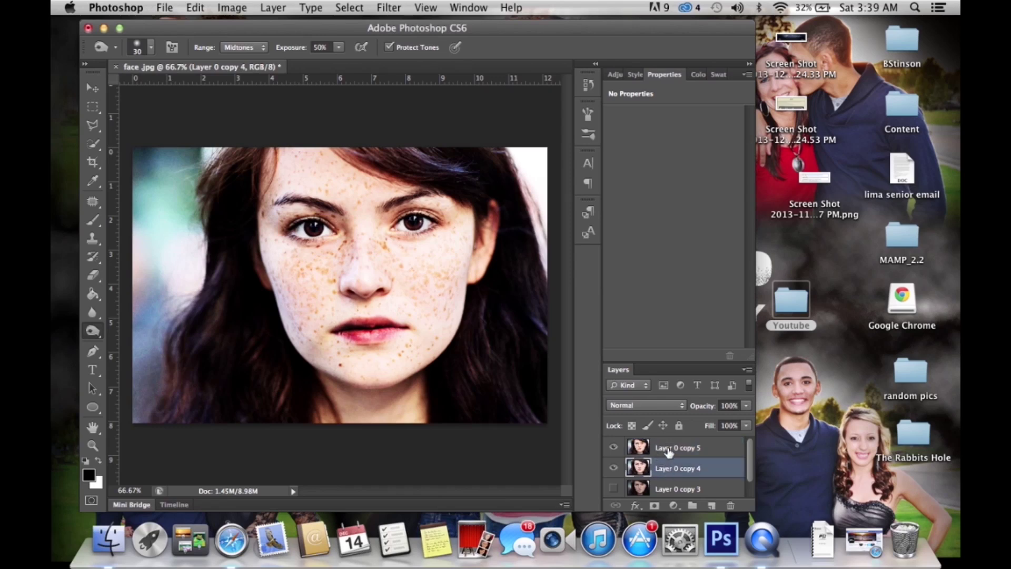
pyautogui.click(668, 454)
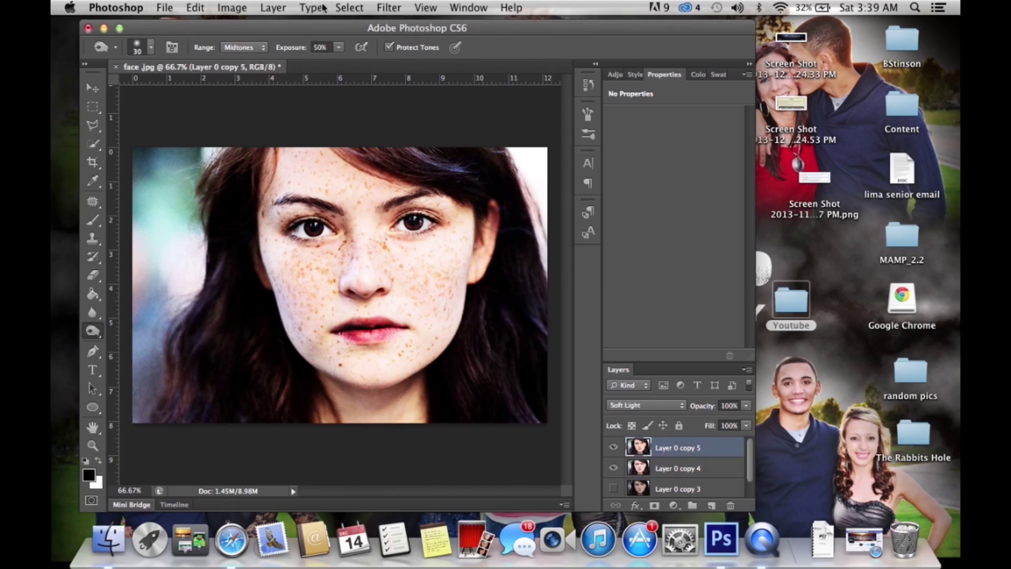
# - Open Filter > Blur > Gaussian Blur and raise the radius to about 21.9 pixels
pyautogui.click(388, 8)
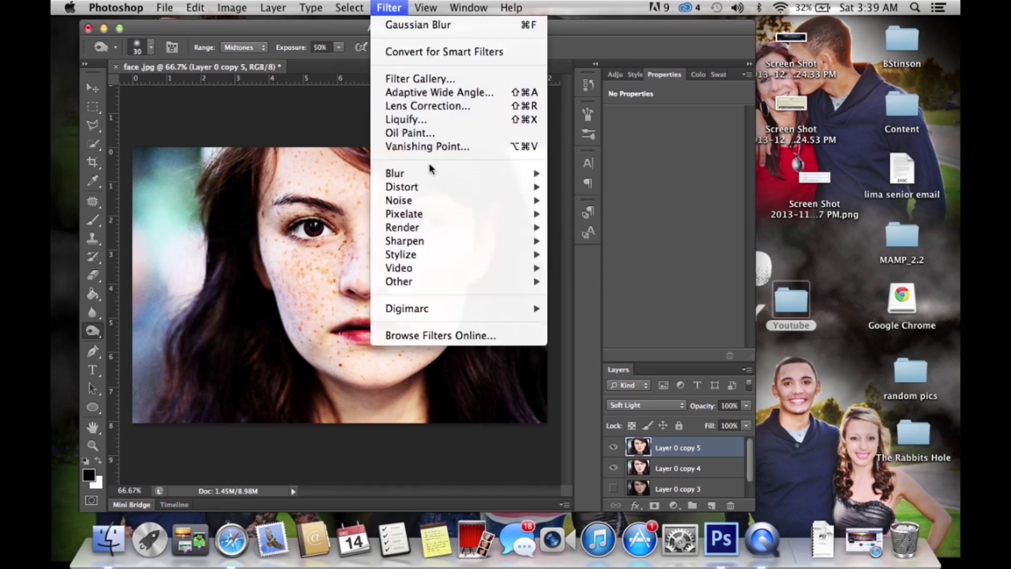
pyautogui.moveTo(428, 173)
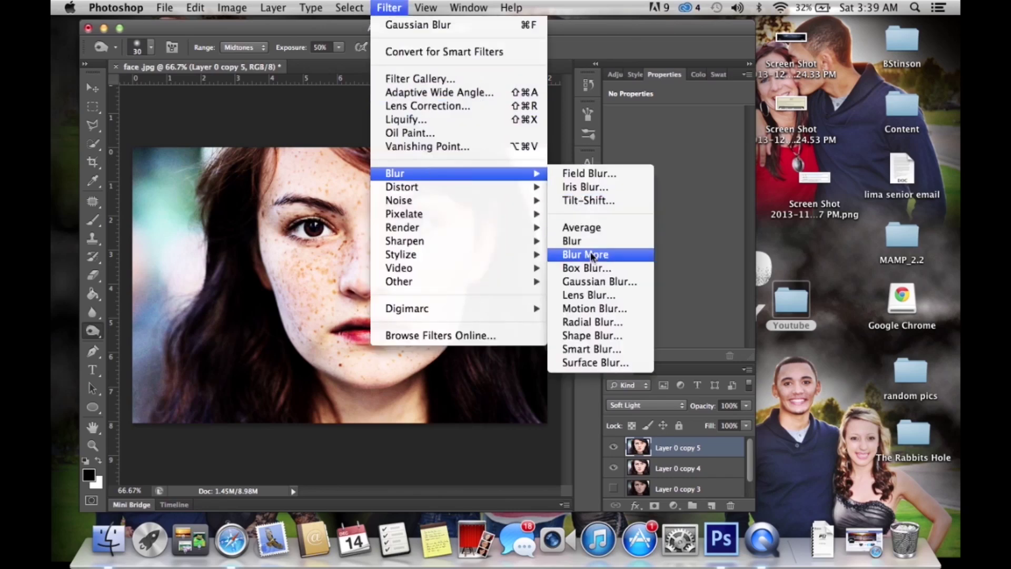
pyautogui.click(581, 280)
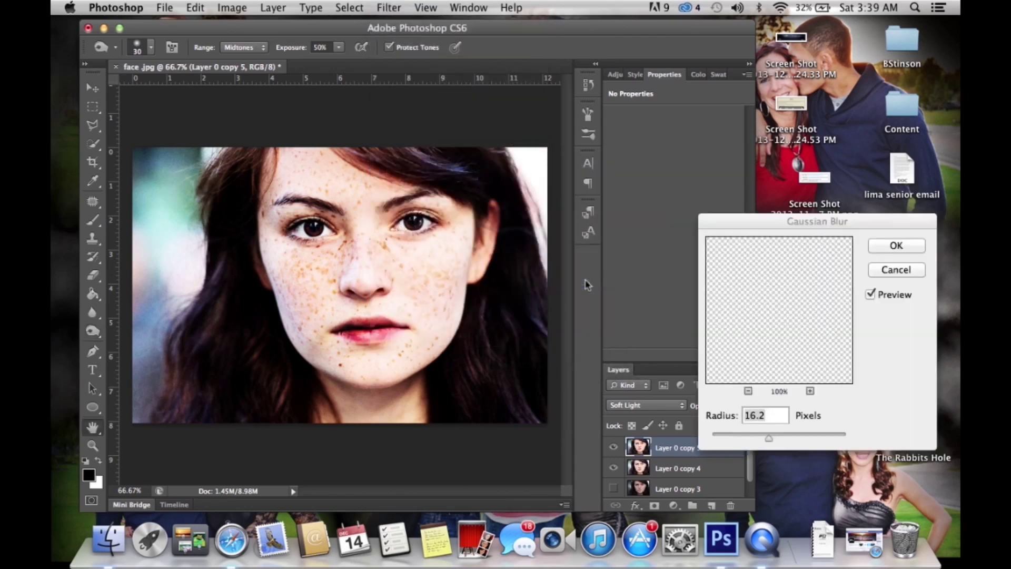
pyautogui.moveTo(769, 440)
pyautogui.mouseDown()
pyautogui.moveTo(740, 438)
pyautogui.moveTo(811, 437)
pyautogui.moveTo(768, 437)
pyautogui.mouseUp()
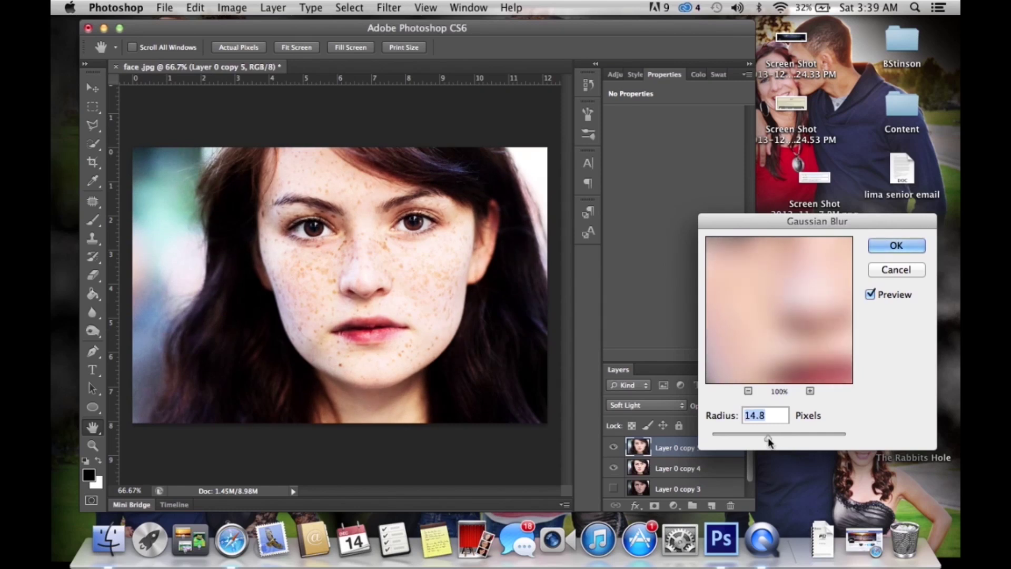
# - Toggle the Gaussian Blur preview on and off to compare the softened skin
pyautogui.click(870, 295)
pyautogui.click(871, 294)
pyautogui.click(870, 294)
pyautogui.click(870, 295)
pyautogui.click(871, 295)
pyautogui.click(871, 295)
# - Settle the blur radius at 12 pixels and apply the Gaussian Blur
pyautogui.click(737, 436)
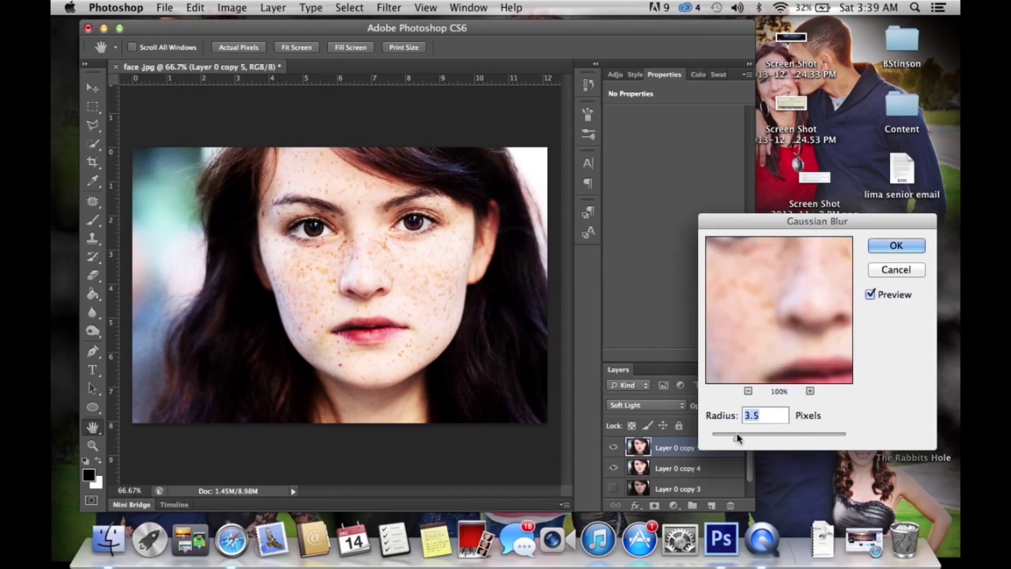
pyautogui.moveTo(737, 436); pyautogui.dragTo(765, 437)
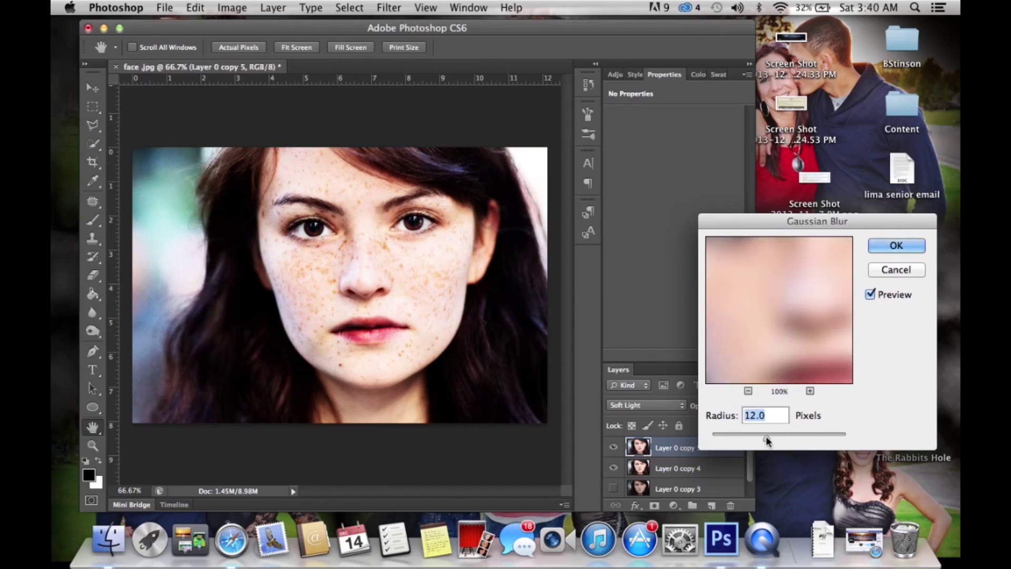
pyautogui.click(870, 294)
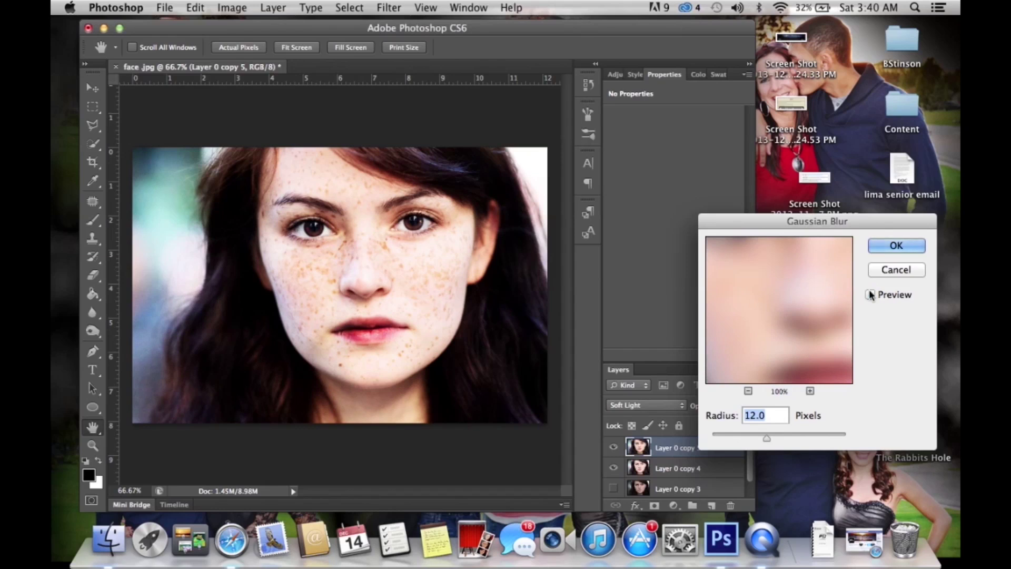
pyautogui.click(896, 246)
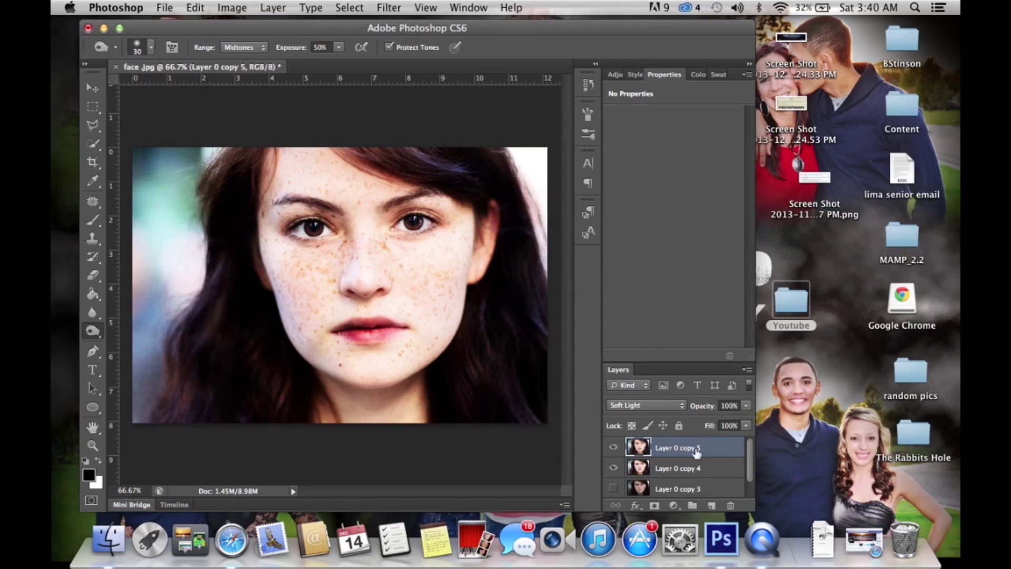
pyautogui.click(746, 407)
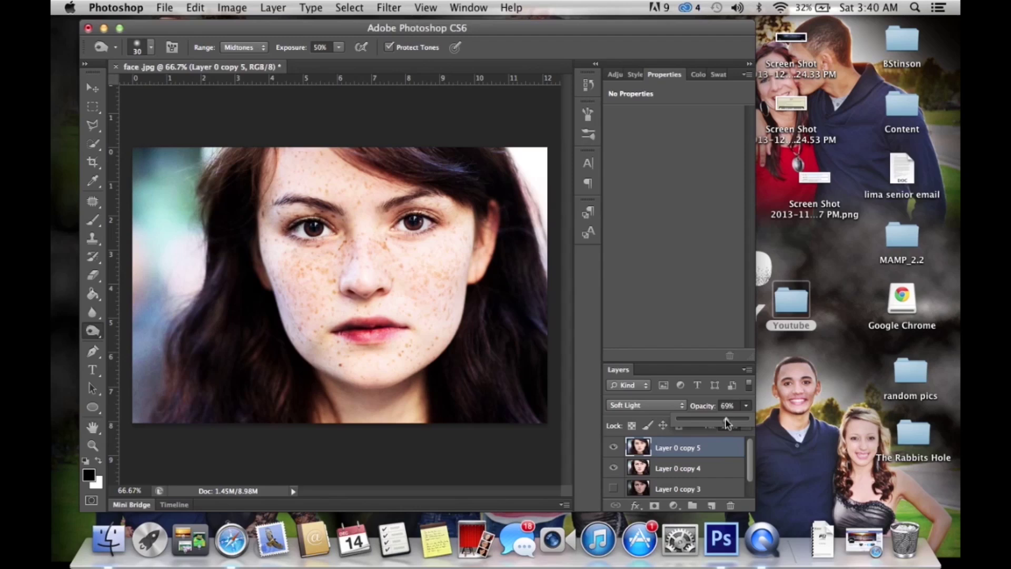
# - Hide and show the Soft Light layer twice to compare the blur effect
pyautogui.click(614, 448)
pyautogui.click(614, 448)
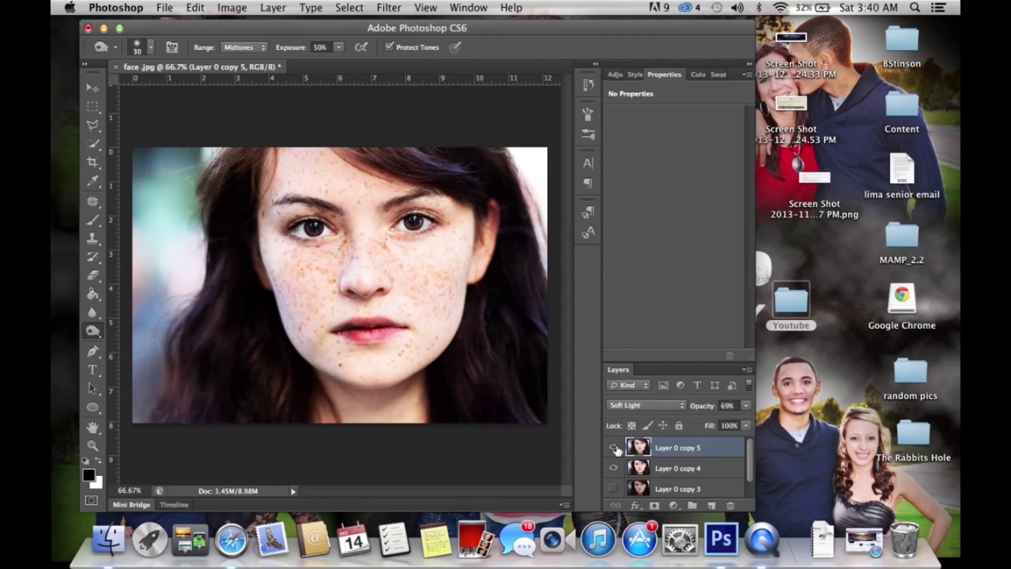
pyautogui.click(614, 448)
pyautogui.click(614, 448)
# - Set the Soft Light layer's opacity to 69% and add a new empty Layer 2 on top
pyautogui.click(746, 405)
pyautogui.moveTo(725, 418)
pyautogui.mouseDown()
pyautogui.moveTo(768, 421)
pyautogui.moveTo(729, 424)
pyautogui.mouseUp()
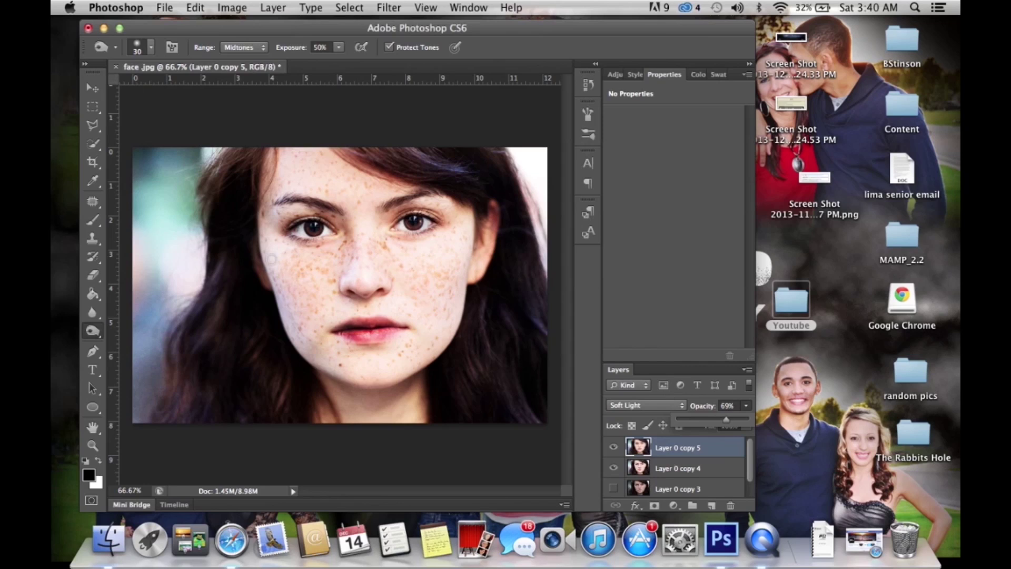
pyautogui.click(713, 506)
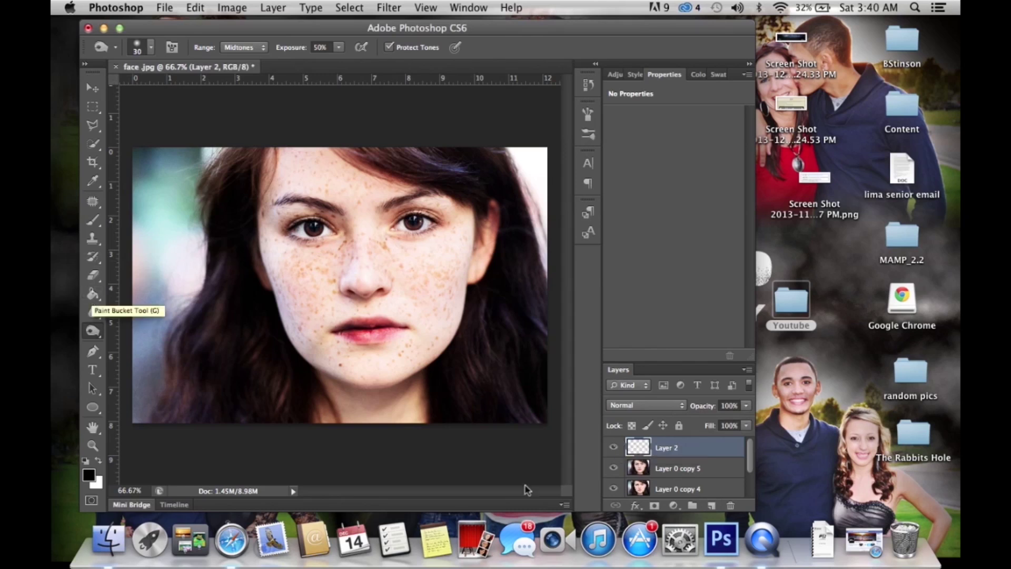
# - Fill Layer 2 with solid black, then bring up the Eraser's brush size and hardness settings
pyautogui.click(92, 296)
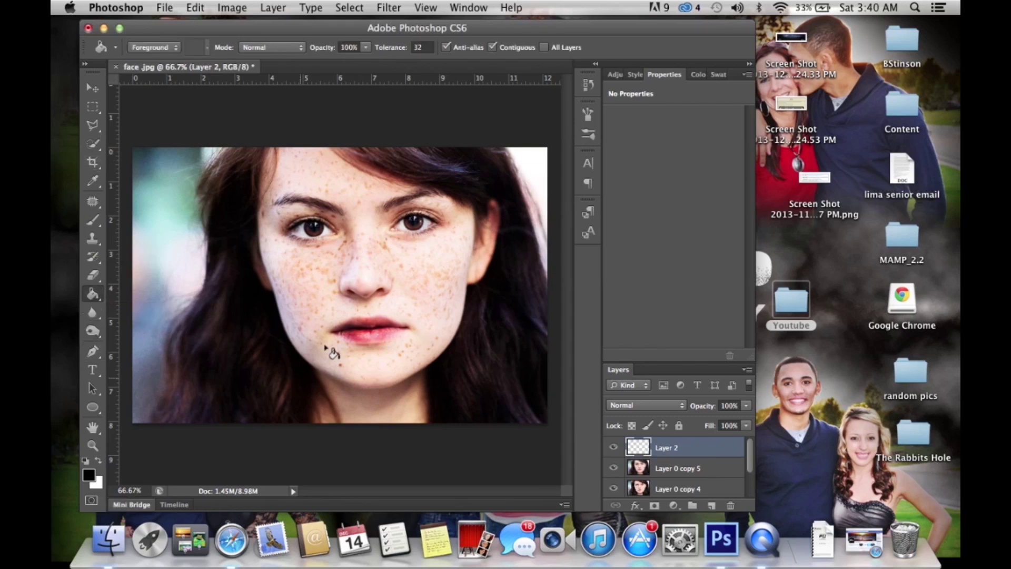
pyautogui.click(341, 279)
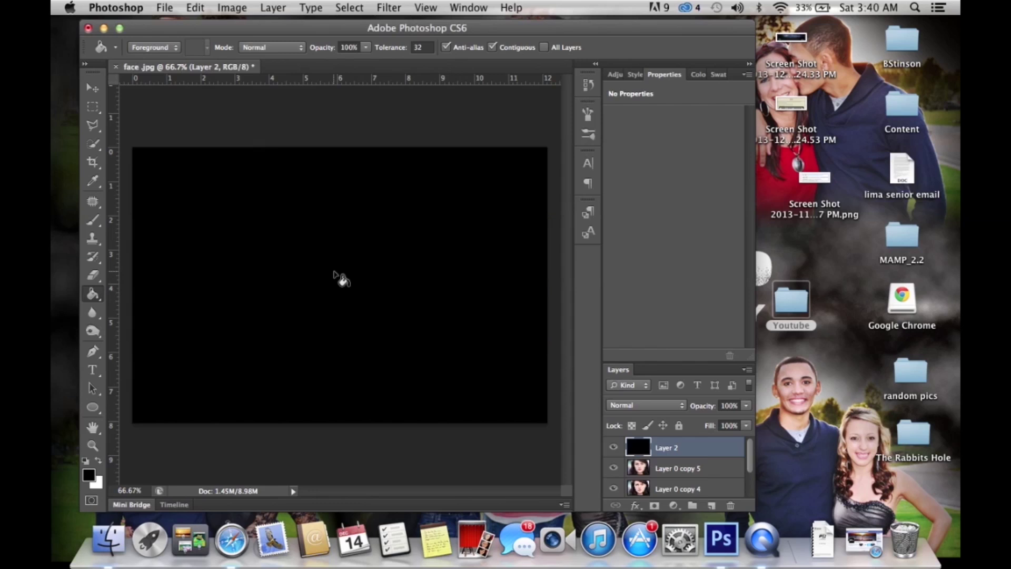
pyautogui.click(89, 282)
pyautogui.rightClick(317, 267)
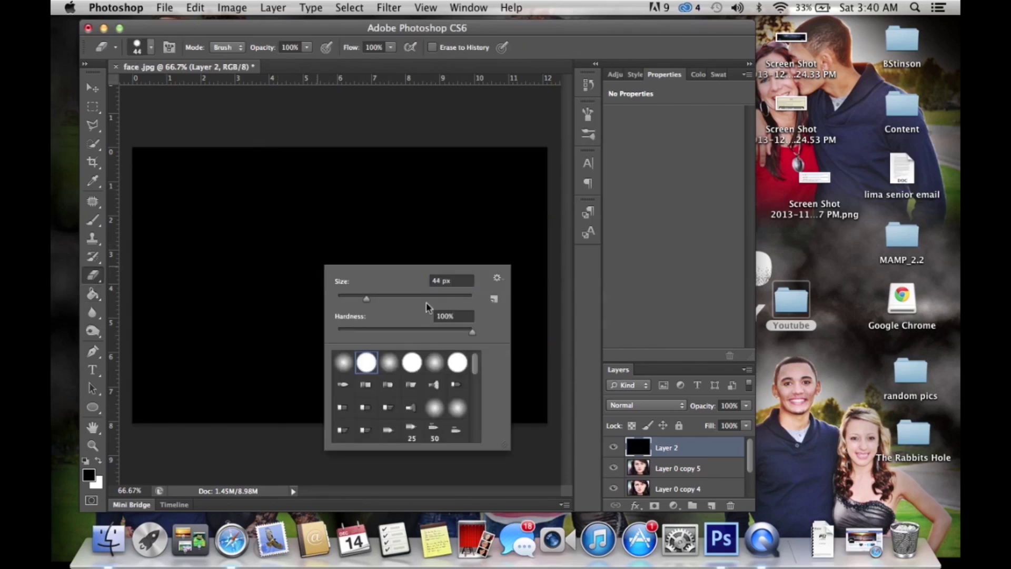
# - Enlarge the eraser to 737 px, try a hard-edged erase, and undo it
pyautogui.moveTo(416, 300); pyautogui.dragTo(459, 299)
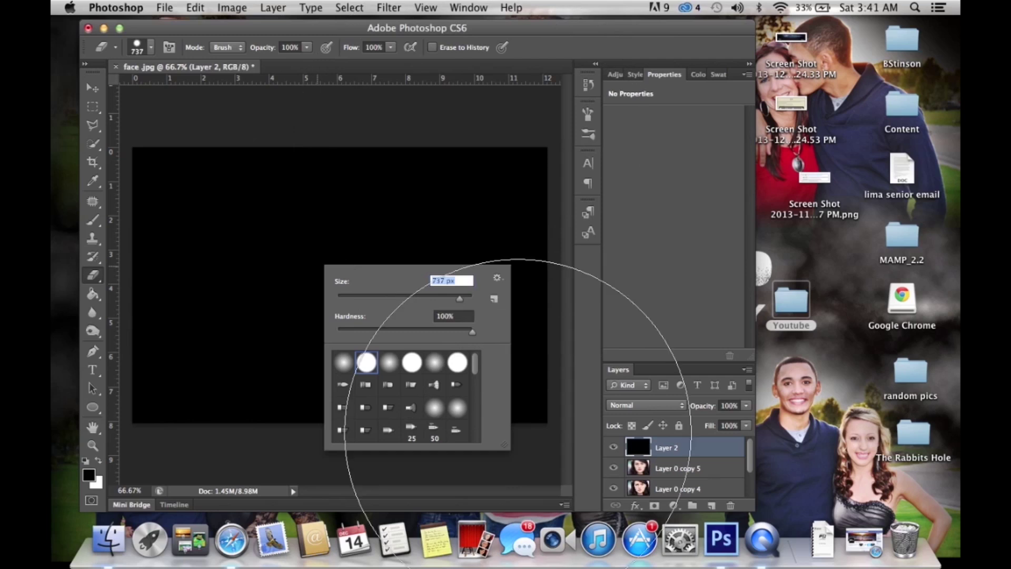
pyautogui.rightClick(542, 461)
pyautogui.click(333, 291)
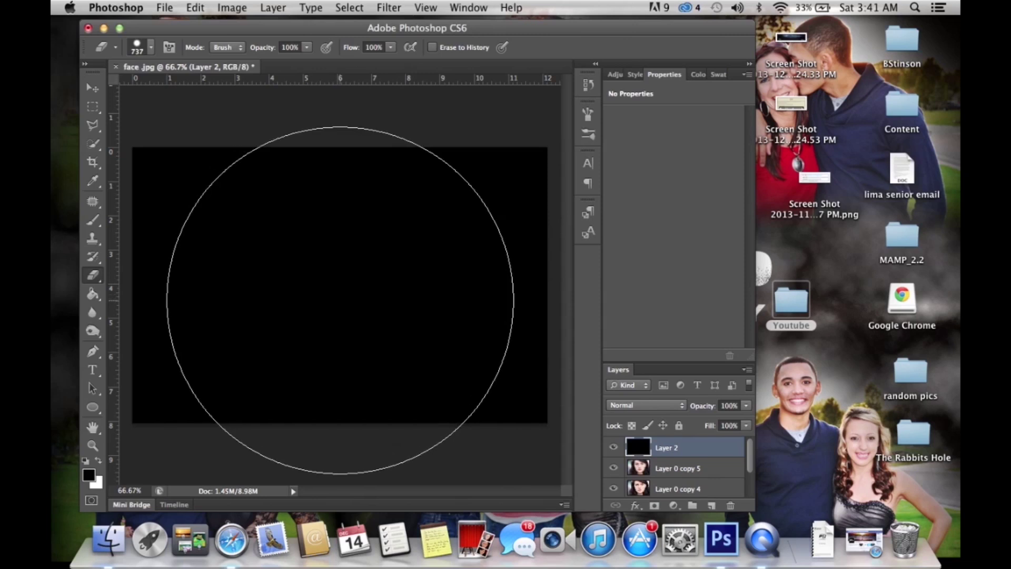
pyautogui.click(341, 299)
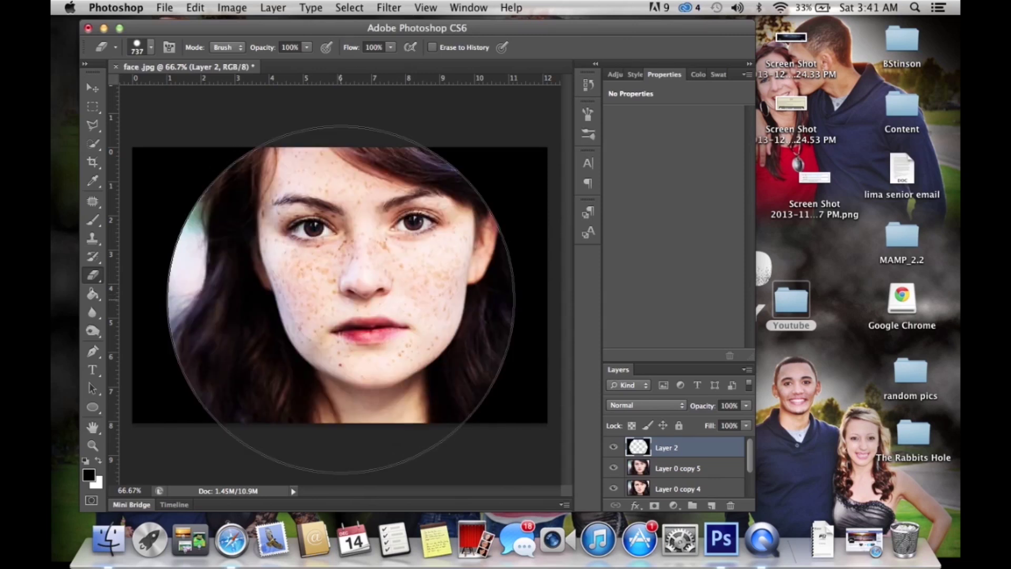
pyautogui.press('super+z')
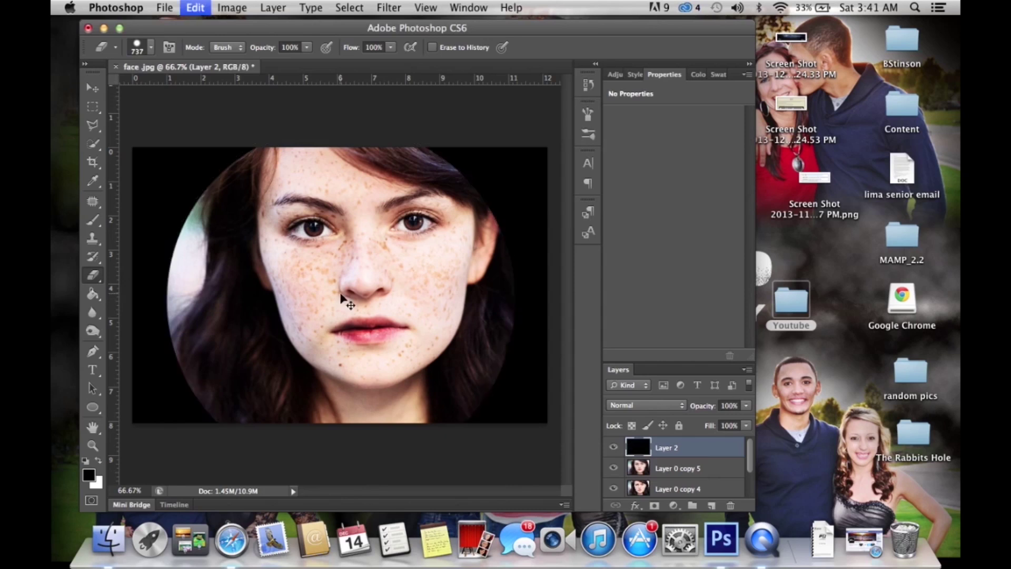
# - Pick a soft round brush at 0% hardness and erase the black layer's centre to frame the face
pyautogui.click(152, 49)
pyautogui.click(108, 154)
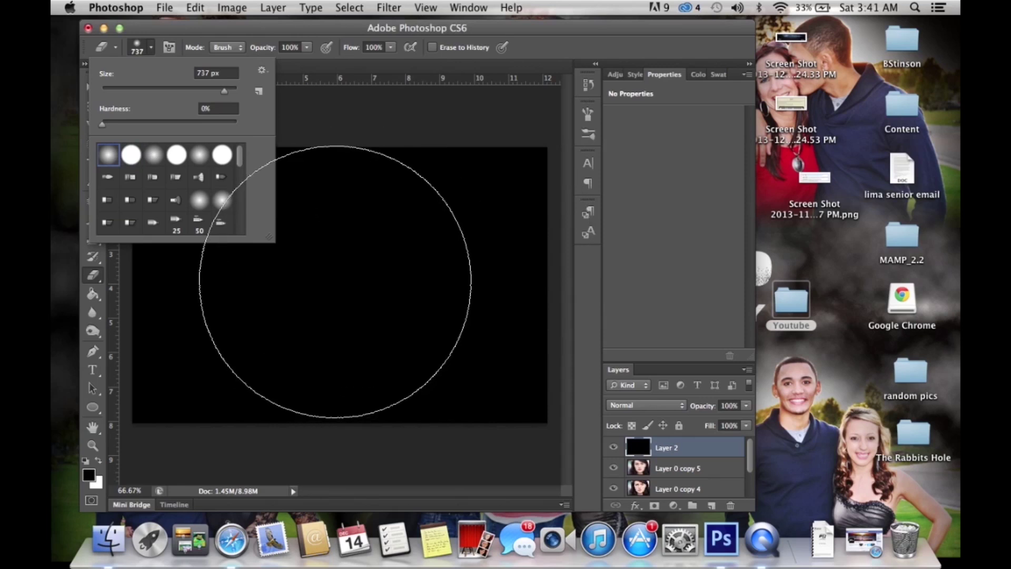
pyautogui.click(334, 268)
pyautogui.moveTo(334, 269)
pyautogui.mouseDown()
pyautogui.moveTo(336, 291)
pyautogui.moveTo(357, 294)
pyautogui.moveTo(343, 288)
pyautogui.moveTo(331, 318)
pyautogui.moveTo(354, 309)
pyautogui.moveTo(274, 264)
pyautogui.mouseUp()
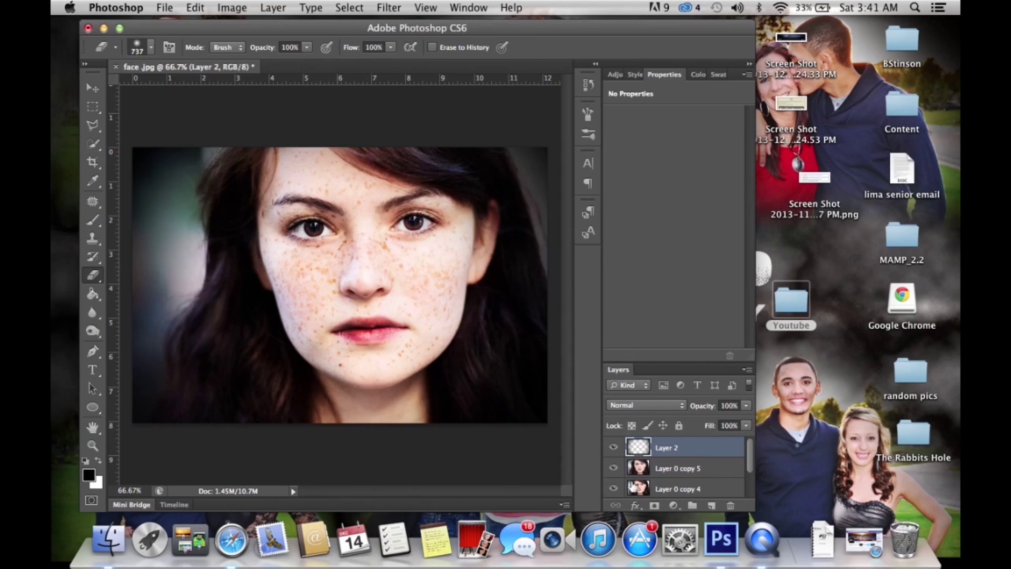
# - Lower Layer 0 copy 5's opacity to 48%, then hide it to compare the effect
pyautogui.scroll(-2, 666, 468)
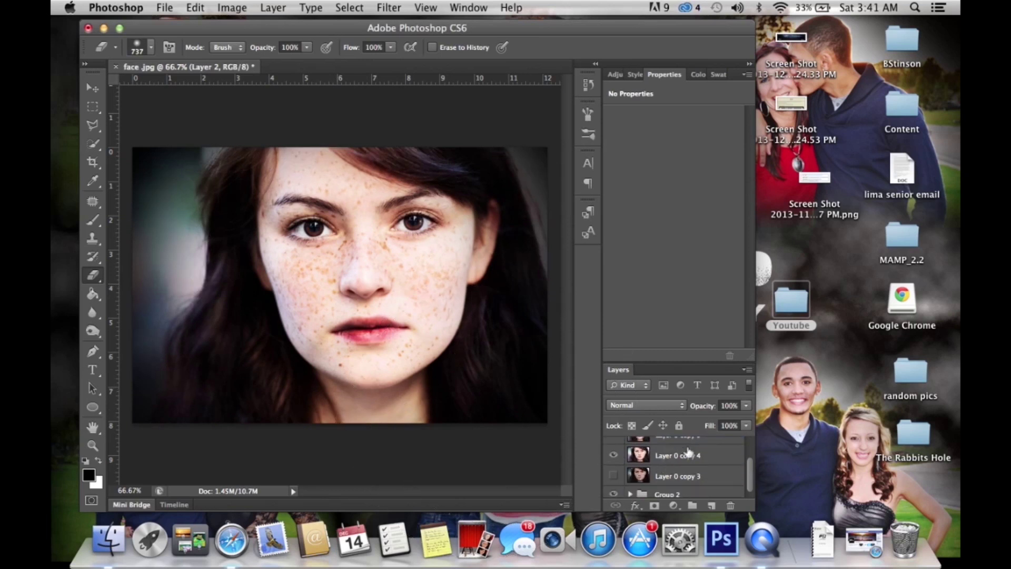
pyautogui.scroll(2, 674, 473)
pyautogui.click(677, 475)
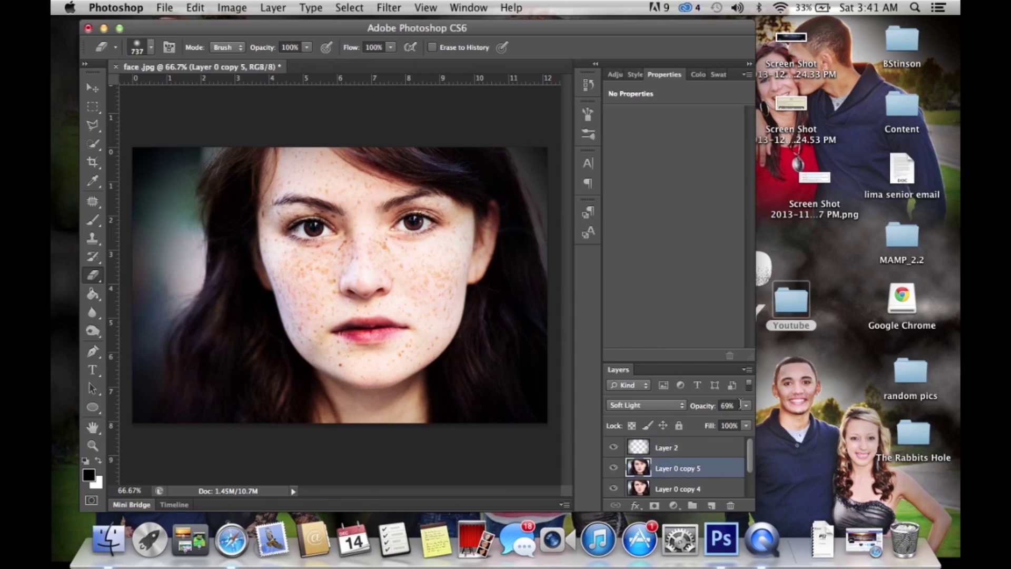
pyautogui.click(745, 407)
pyautogui.moveTo(727, 423); pyautogui.dragTo(720, 423)
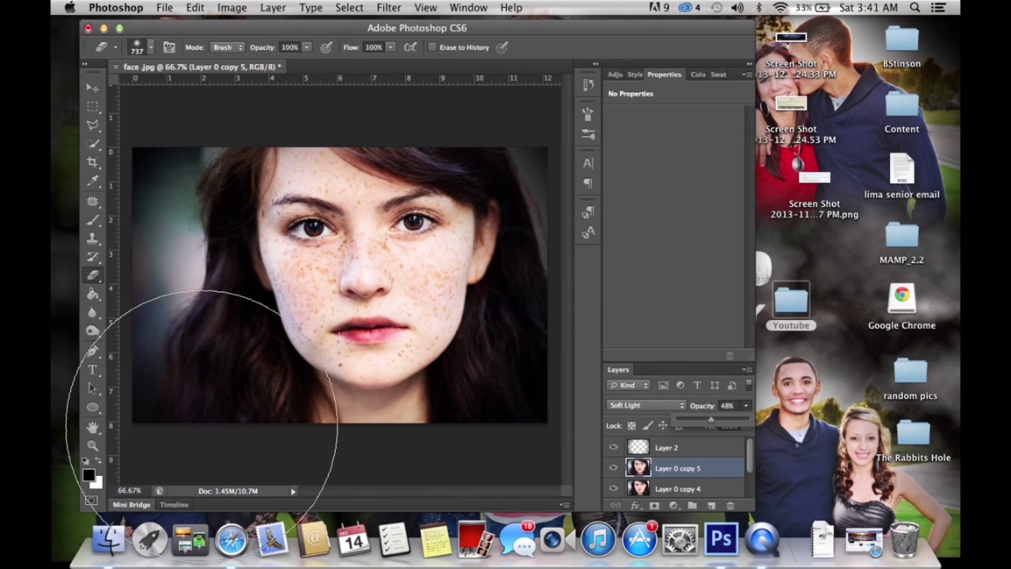
pyautogui.scroll(-2, 661, 470)
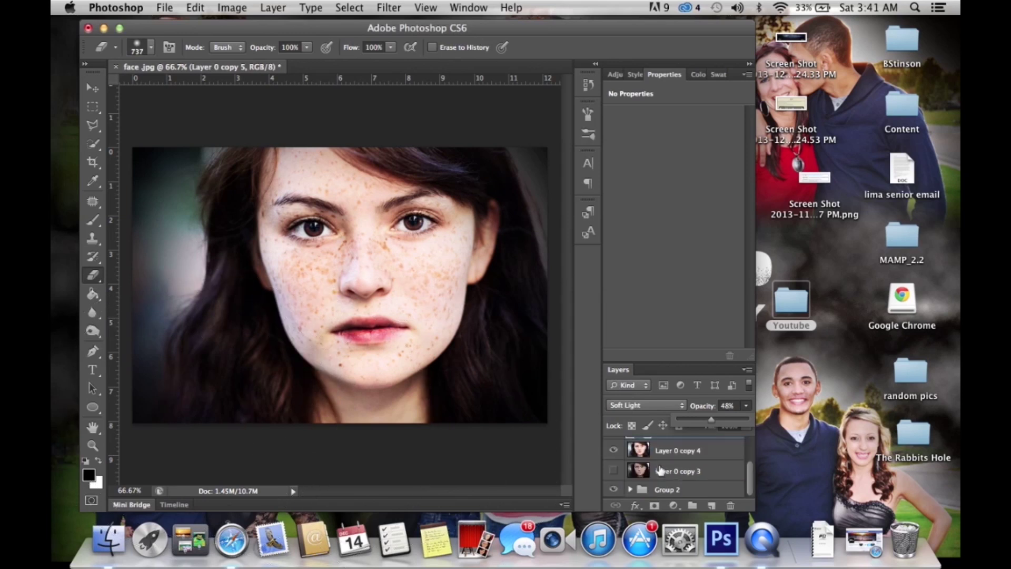
pyautogui.scroll(2, 625, 470)
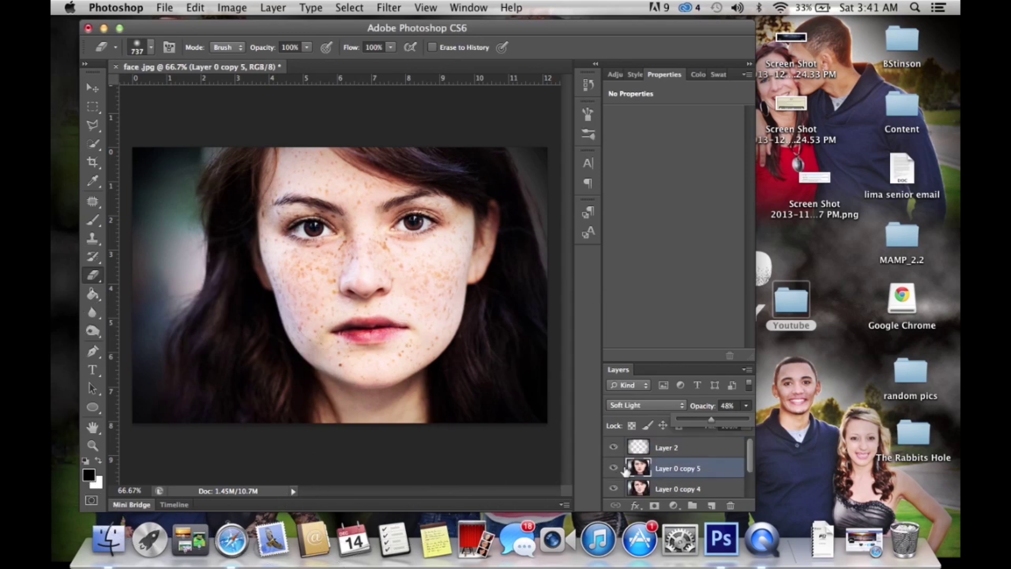
pyautogui.click(621, 467)
pyautogui.scroll(-2, 679, 468)
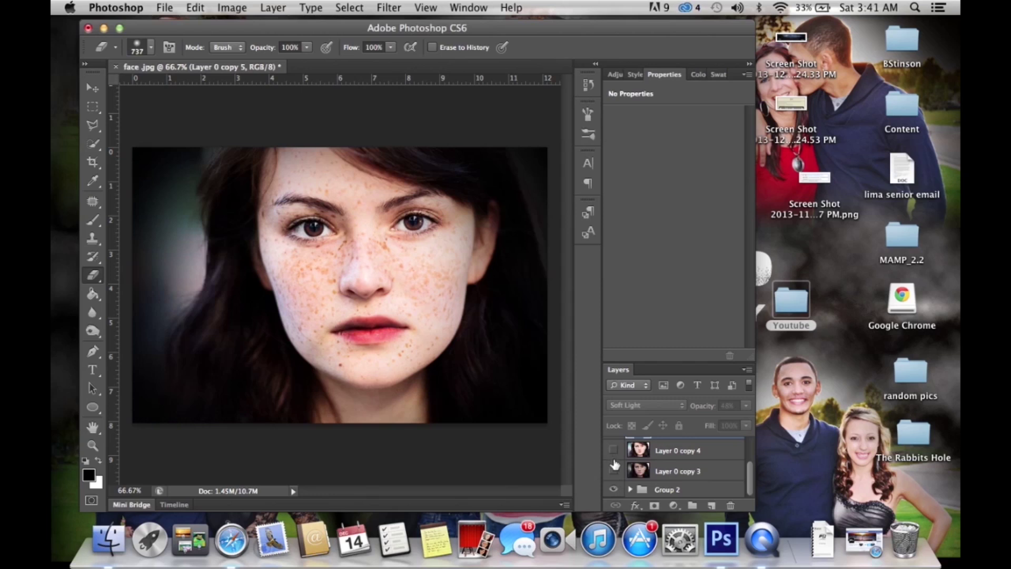
# - Toggle Layer 0 copy 5's visibility repeatedly to compare before and after, leaving it hidden
pyautogui.scroll(2, 615, 466)
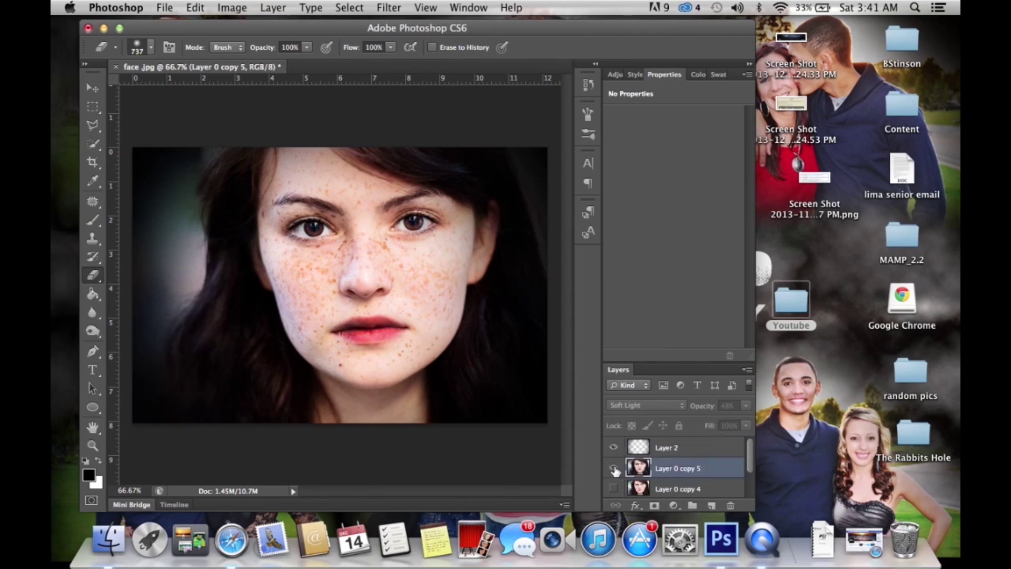
pyautogui.click(613, 468)
pyautogui.click(614, 468)
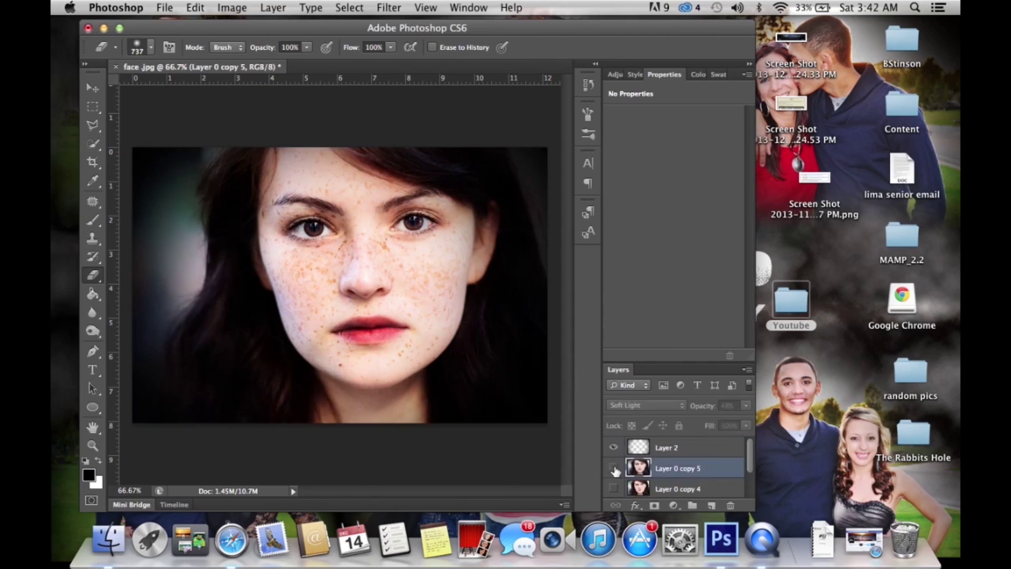
pyautogui.click(613, 469)
pyautogui.click(613, 468)
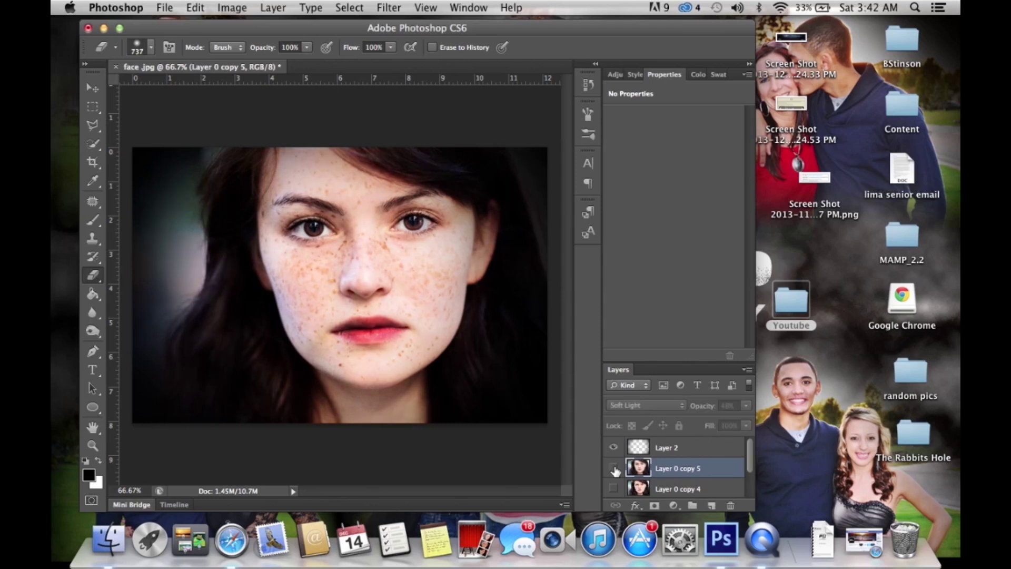
pyautogui.click(613, 468)
pyautogui.click(613, 468)
pyautogui.click(615, 463)
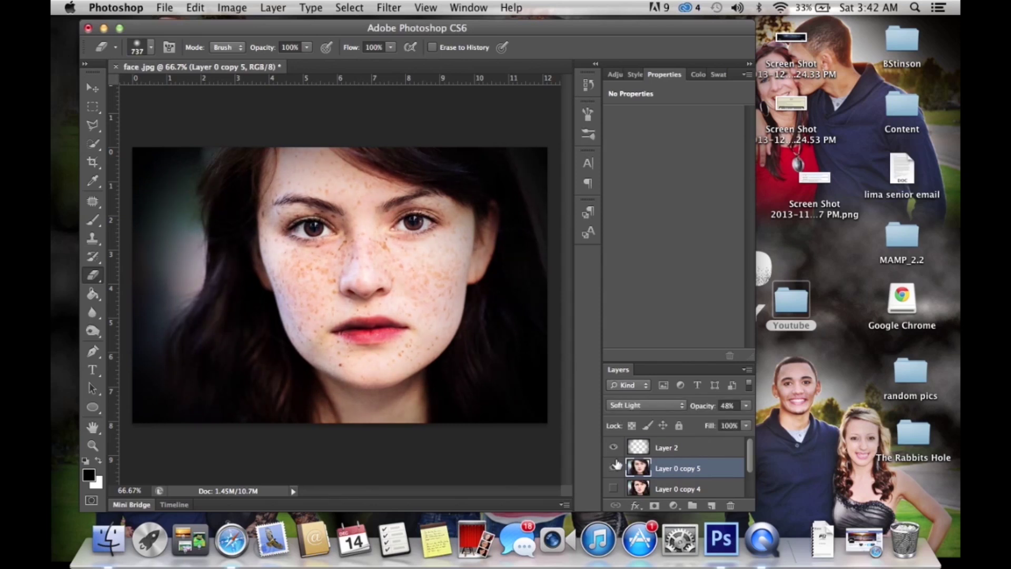
pyautogui.scroll(-2, 674, 464)
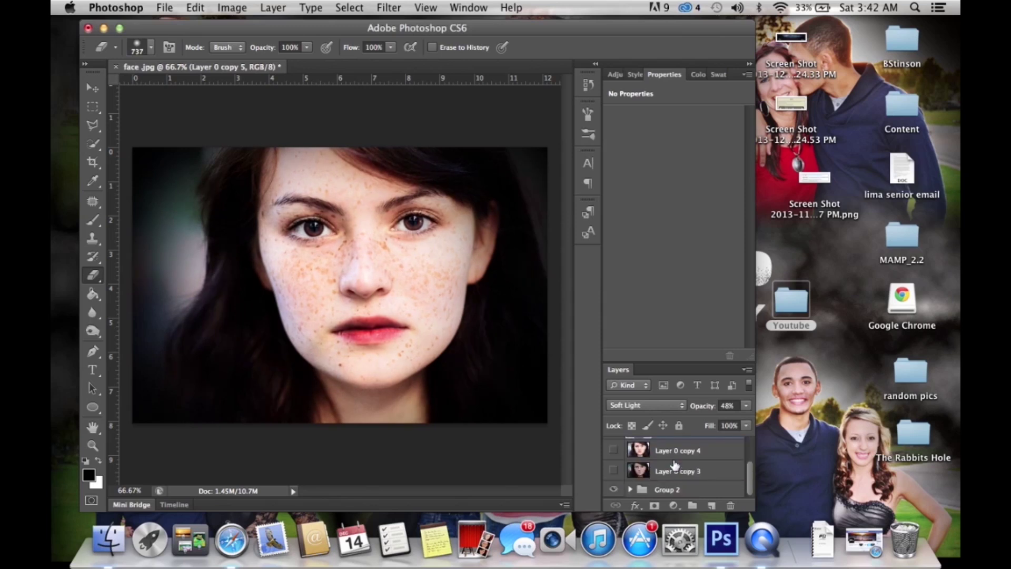
pyautogui.scroll(2, 651, 465)
pyautogui.click(613, 467)
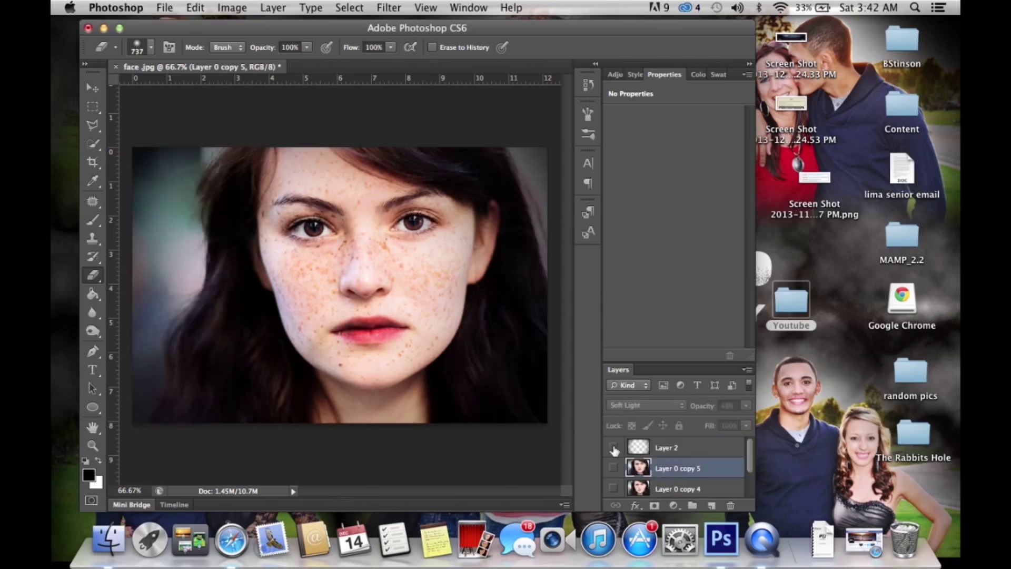
# - Move Group 2 above Layer 0 copy 3 and make it visible over the original photo
pyautogui.scroll(-2, 683, 461)
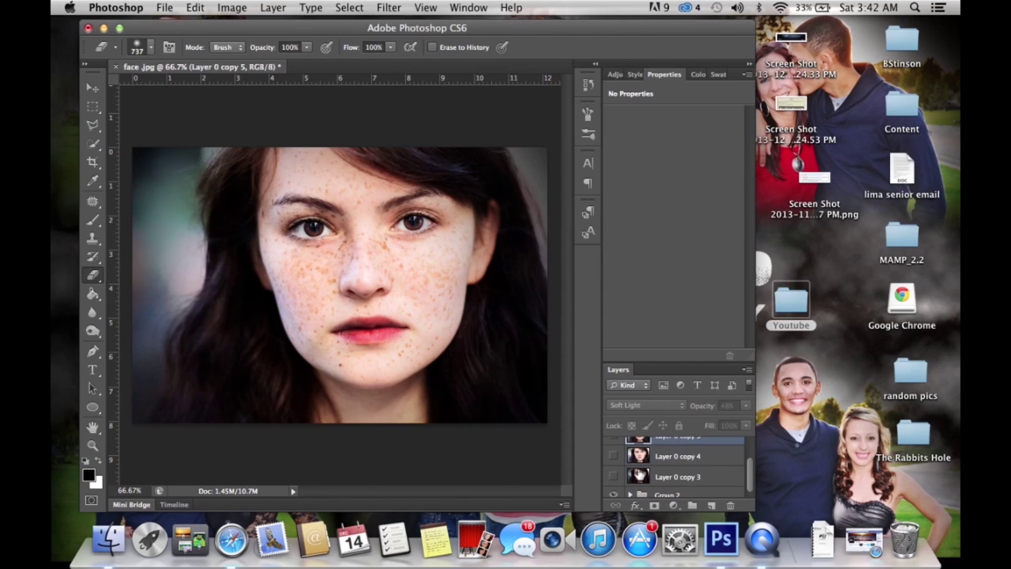
pyautogui.scroll(-1, 648, 488)
pyautogui.click(614, 489)
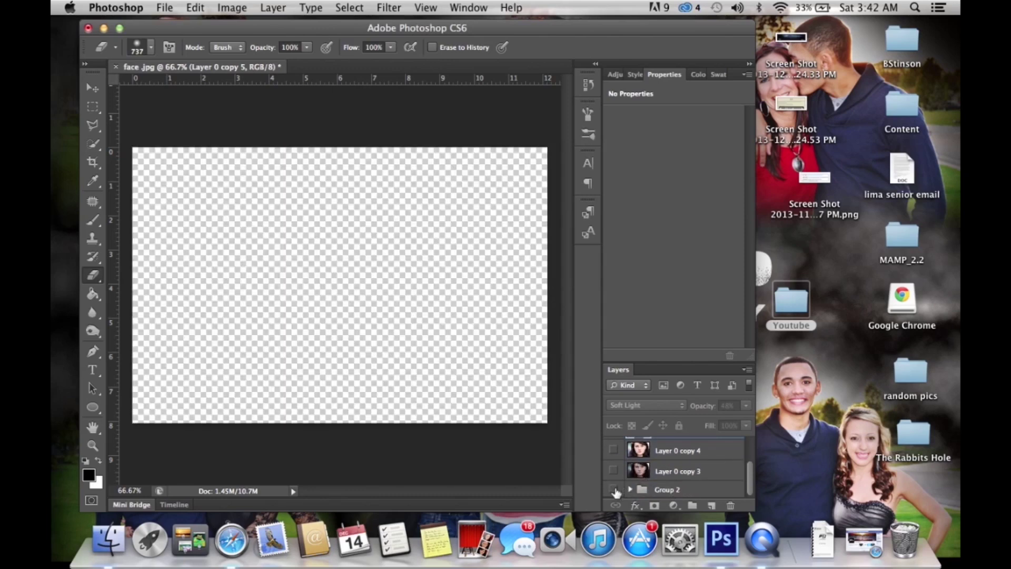
pyautogui.click(613, 471)
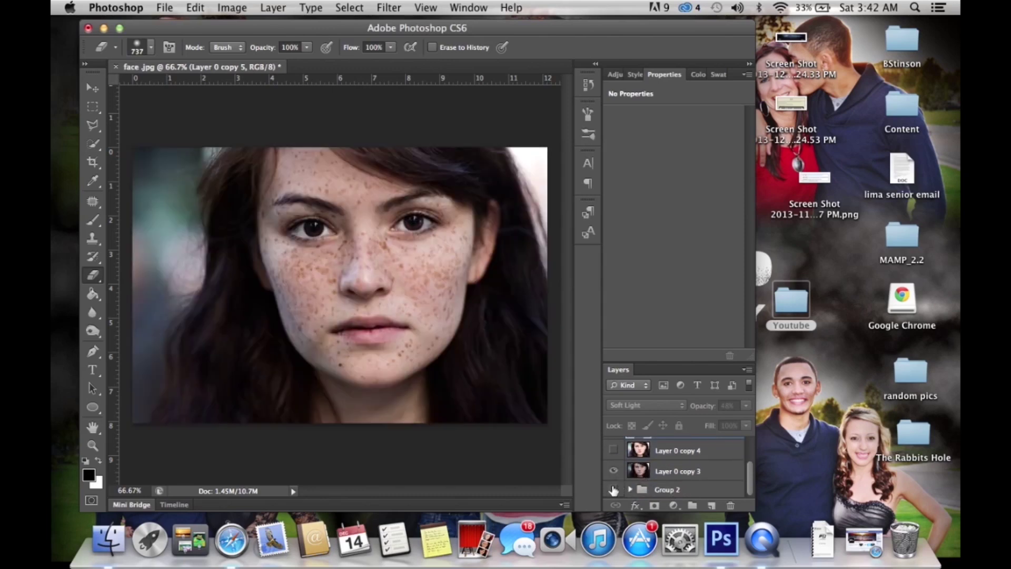
pyautogui.moveTo(660, 490); pyautogui.dragTo(662, 468)
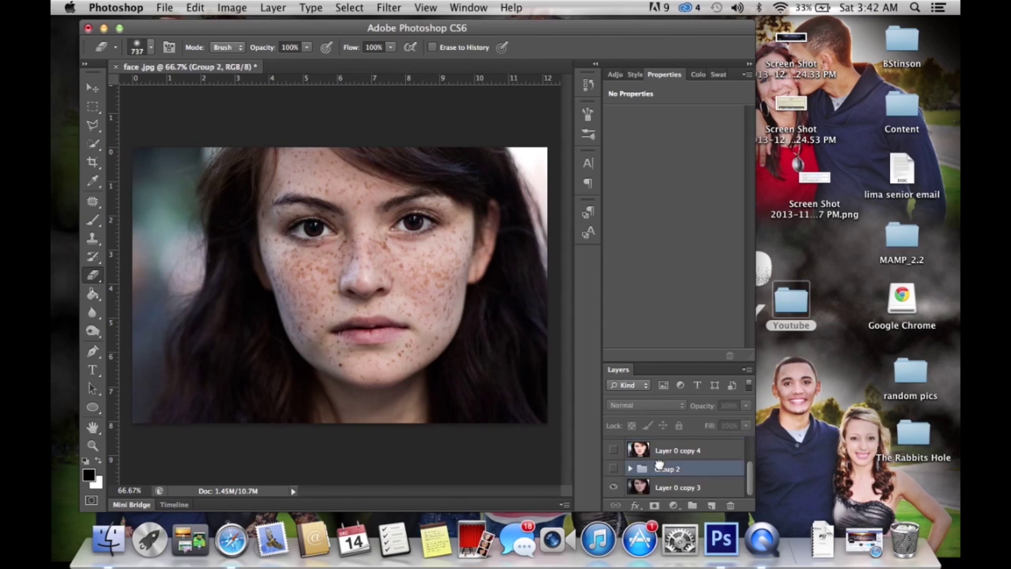
pyautogui.click(613, 471)
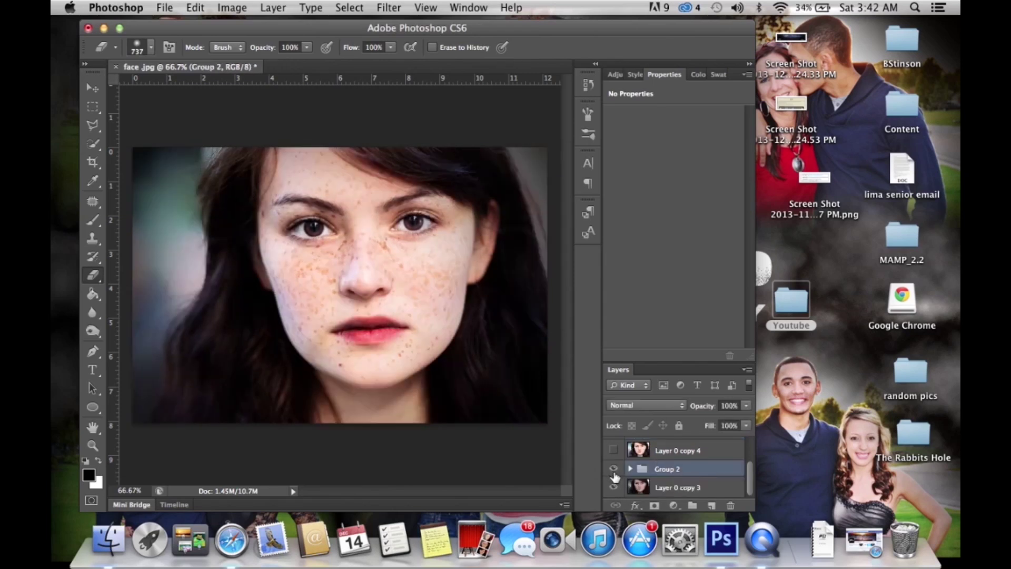